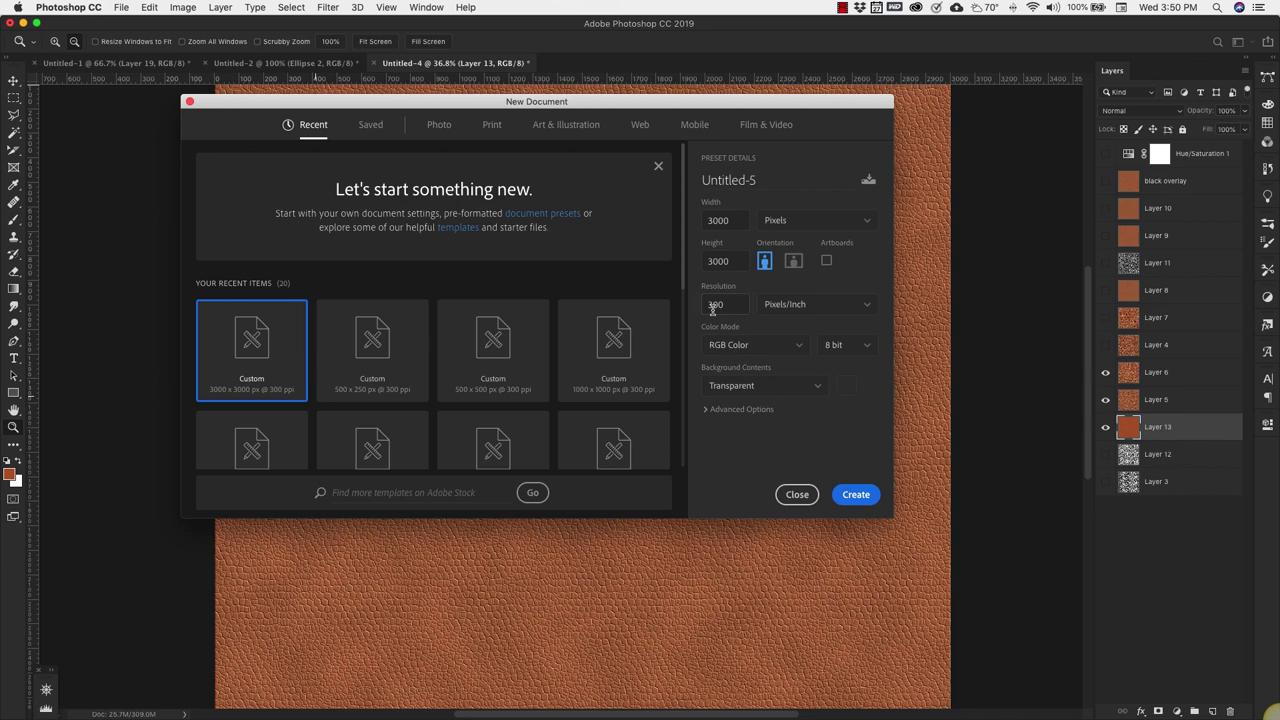
Step: Create the new 3000×3000 document with resolution set to 72 ppi
click(722, 306)
double_click(703, 305)
text(72)
click(851, 494)
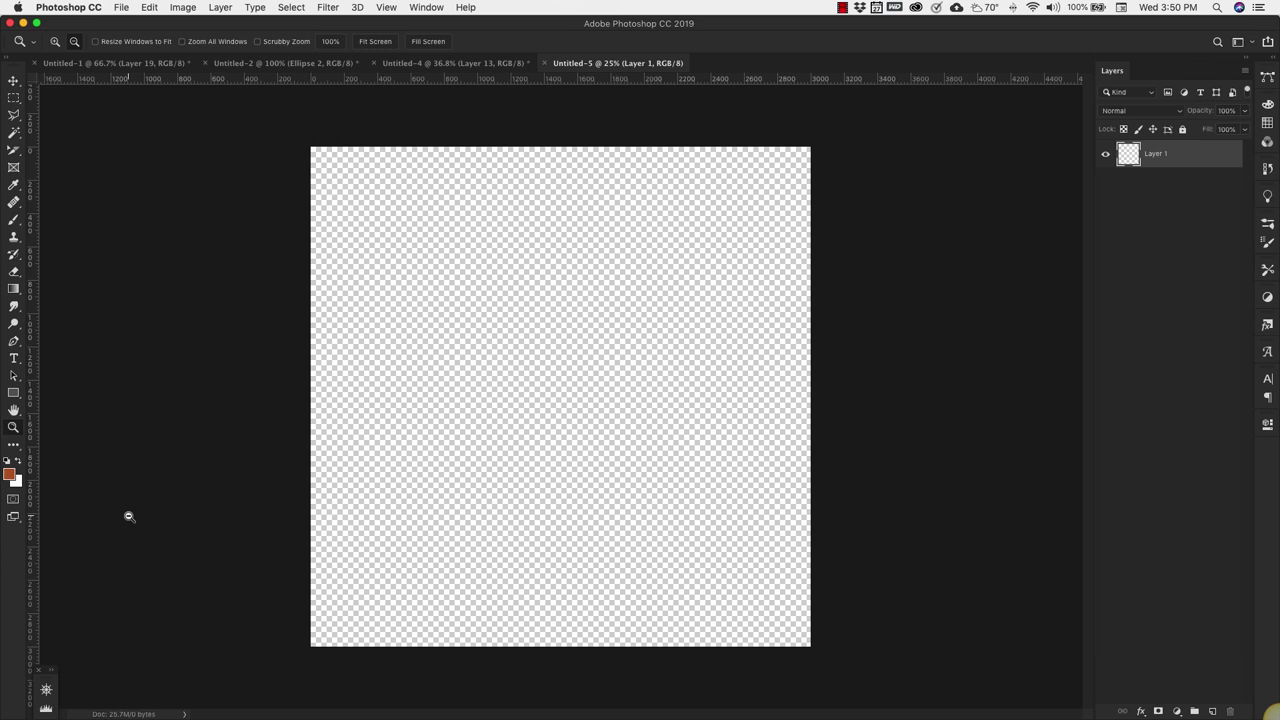
Step: Fill the layer with white and reset colours to default black and white
key(super+BackSpace)
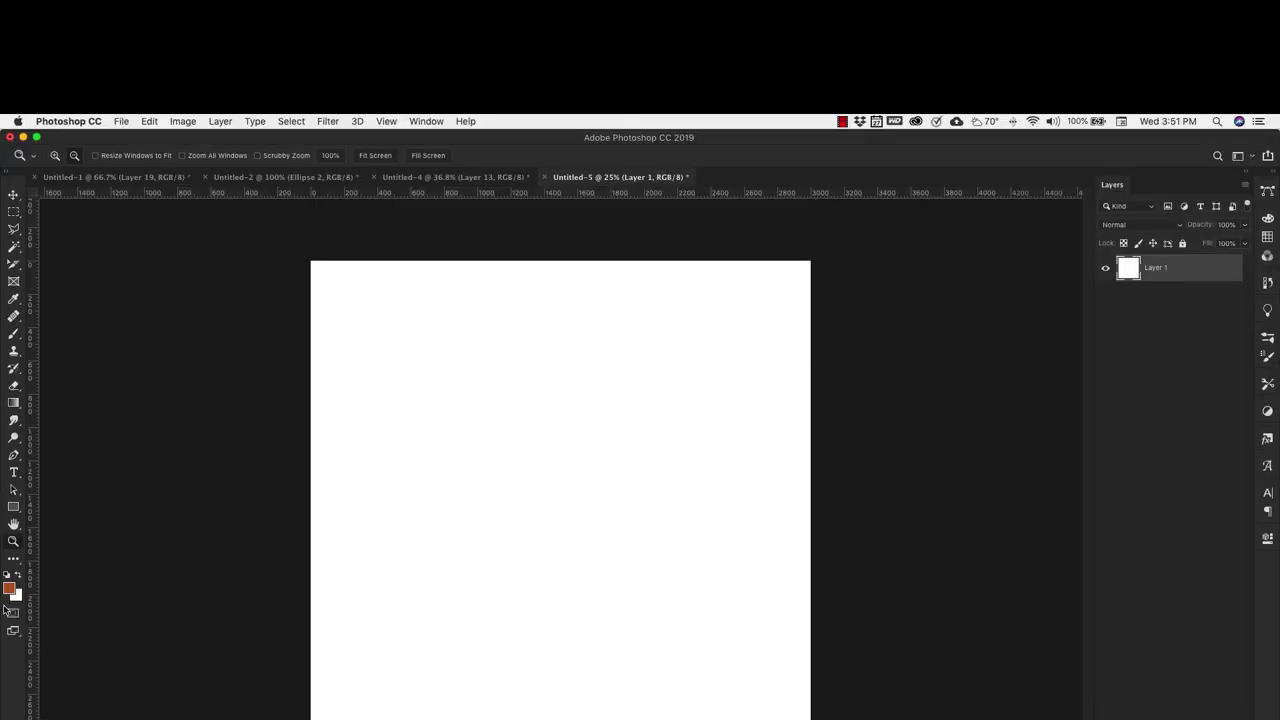
click(7, 575)
Step: Apply the Stained Glass texture filter from the Filter Gallery to the white canvas
click(336, 122)
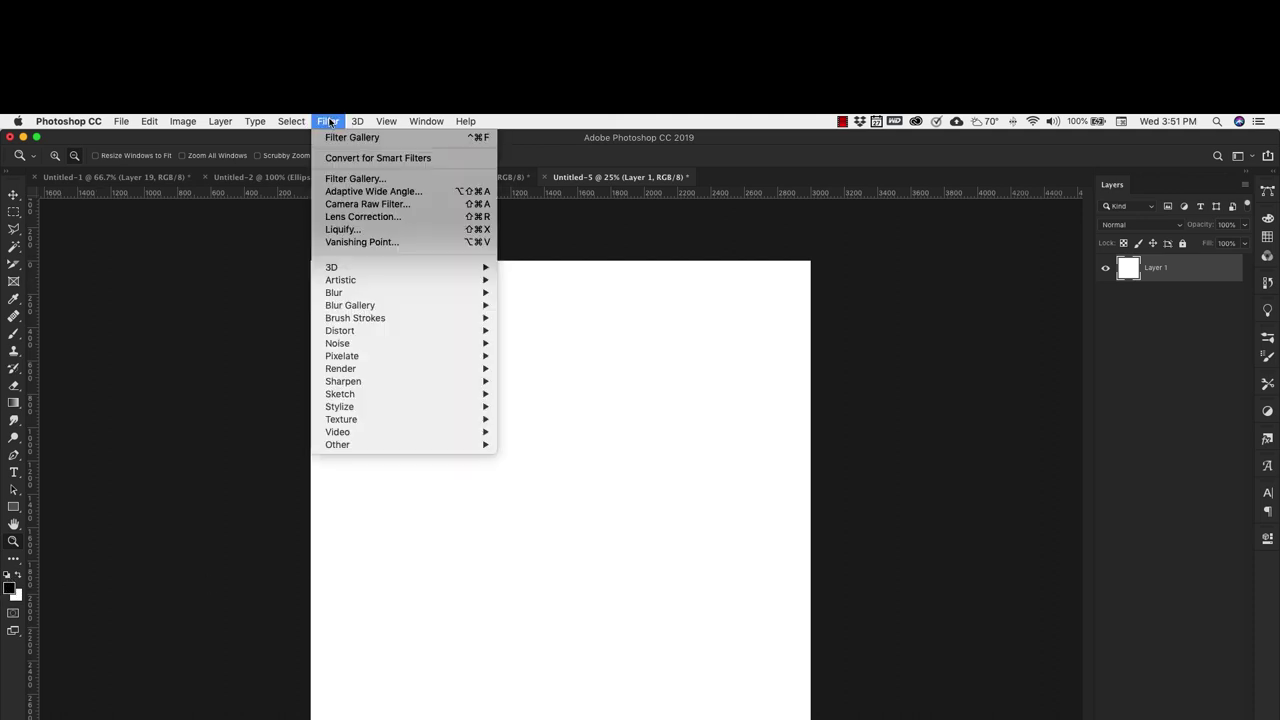
click(347, 180)
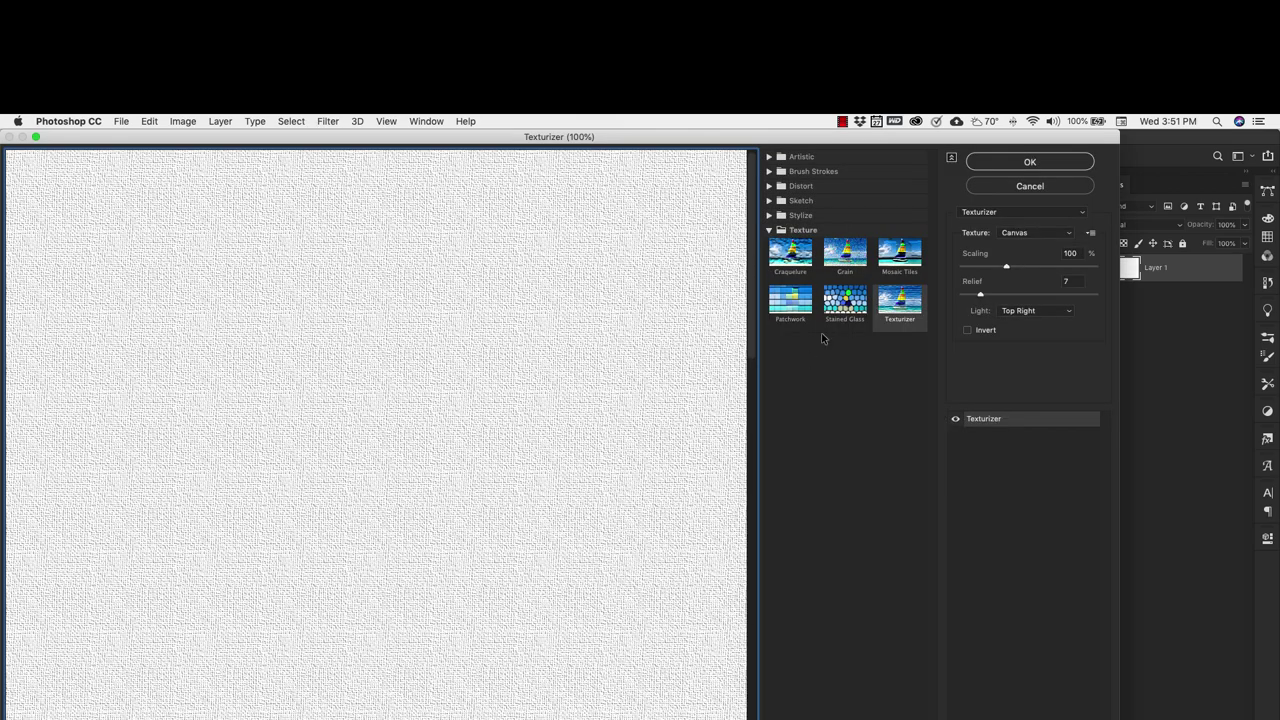
click(845, 300)
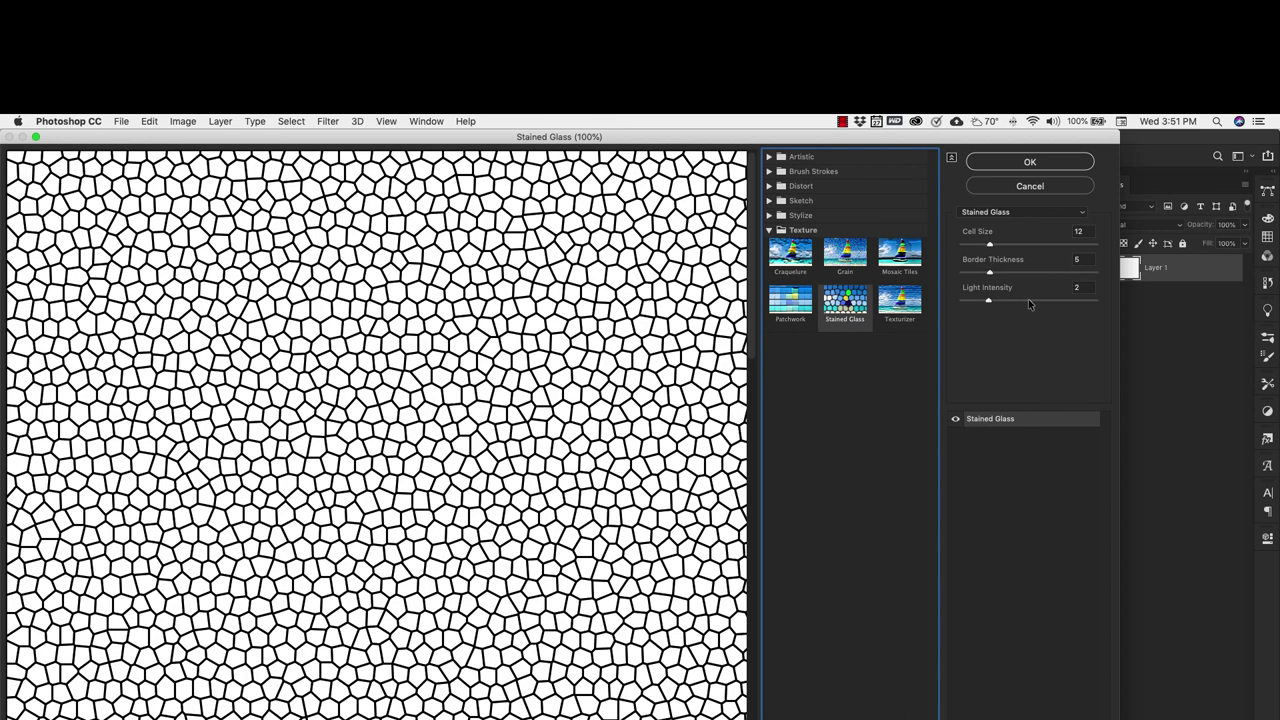
click(1015, 162)
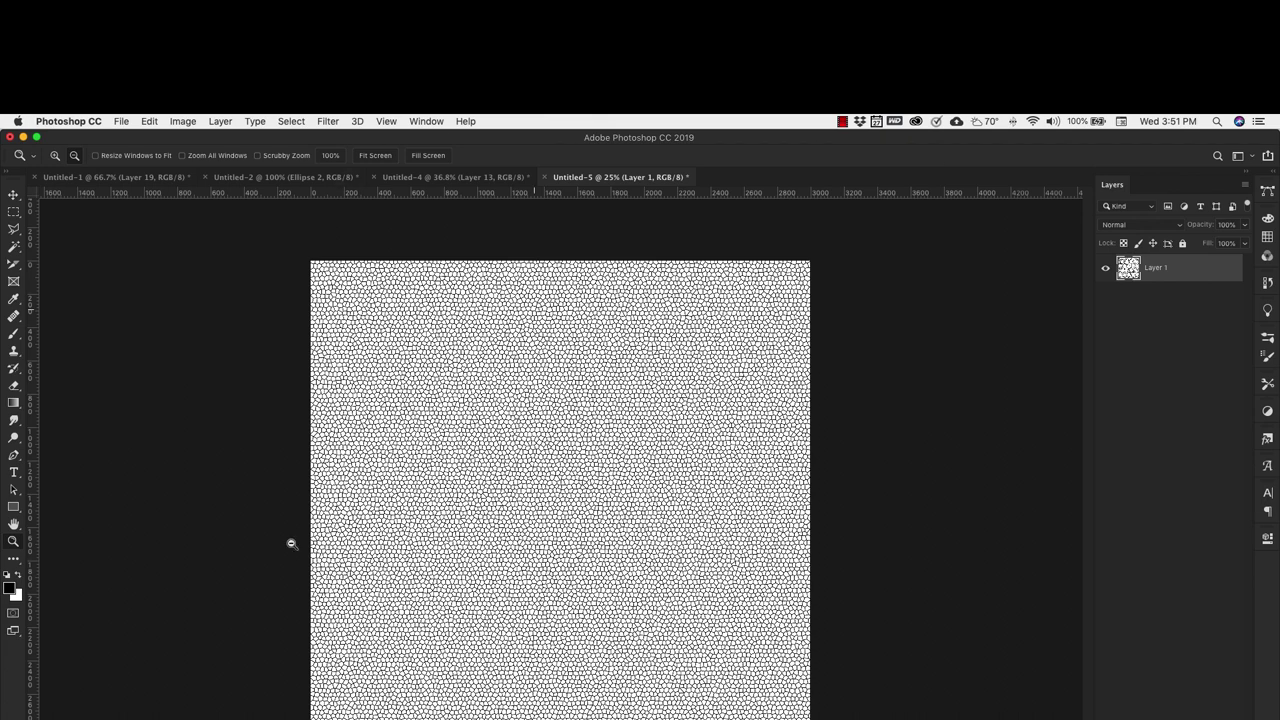
Step: Save the document as Pebble.psd, accepting the Photoshop format options
click(119, 122)
click(147, 259)
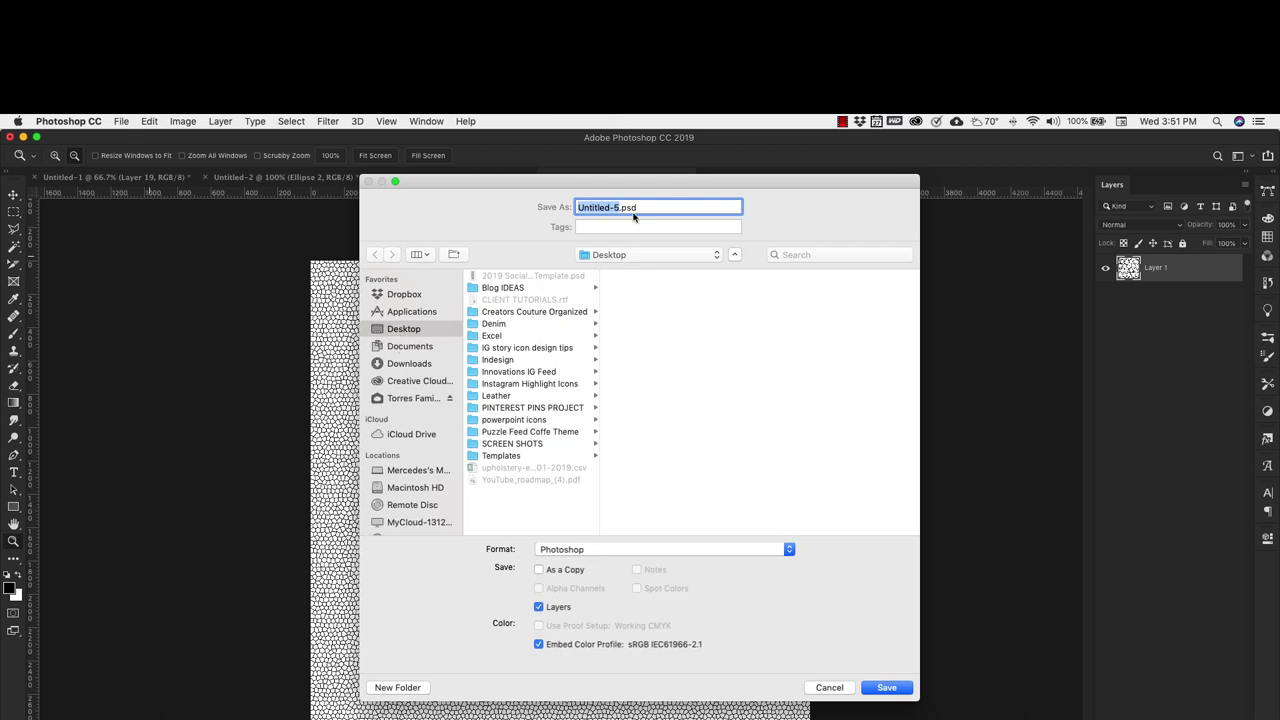
text(Pebble)
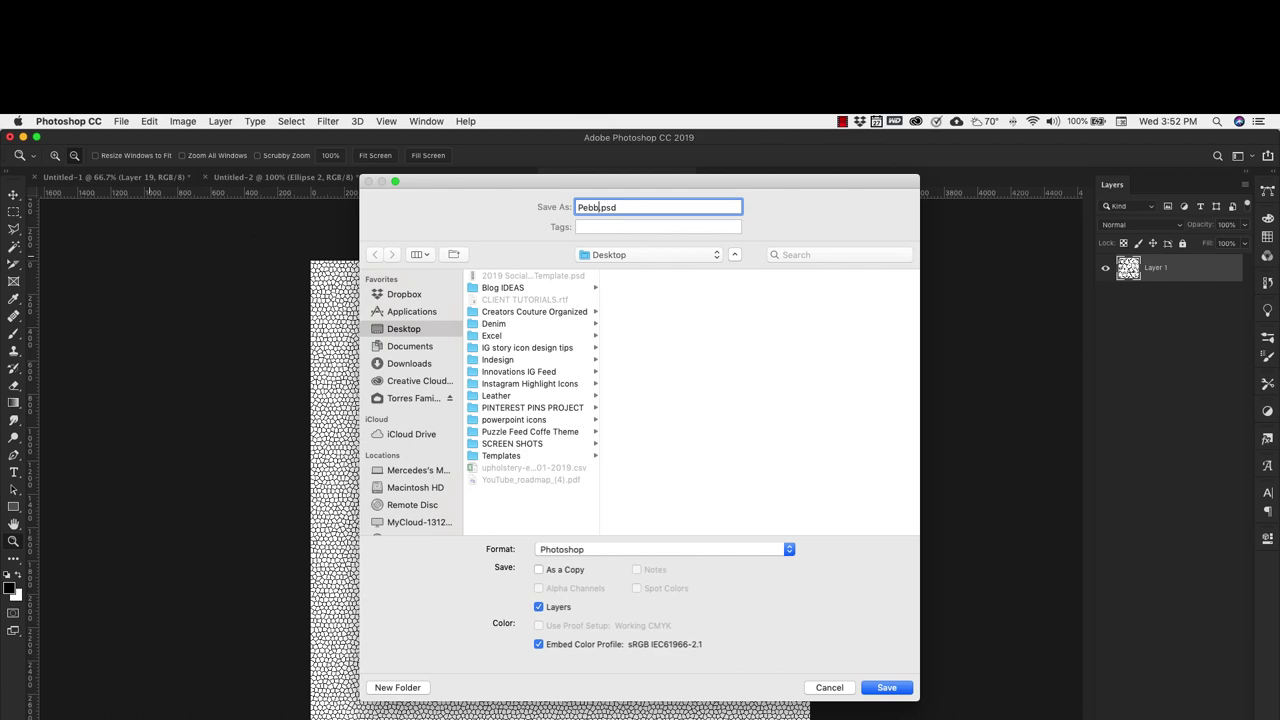
click(903, 688)
click(363, 297)
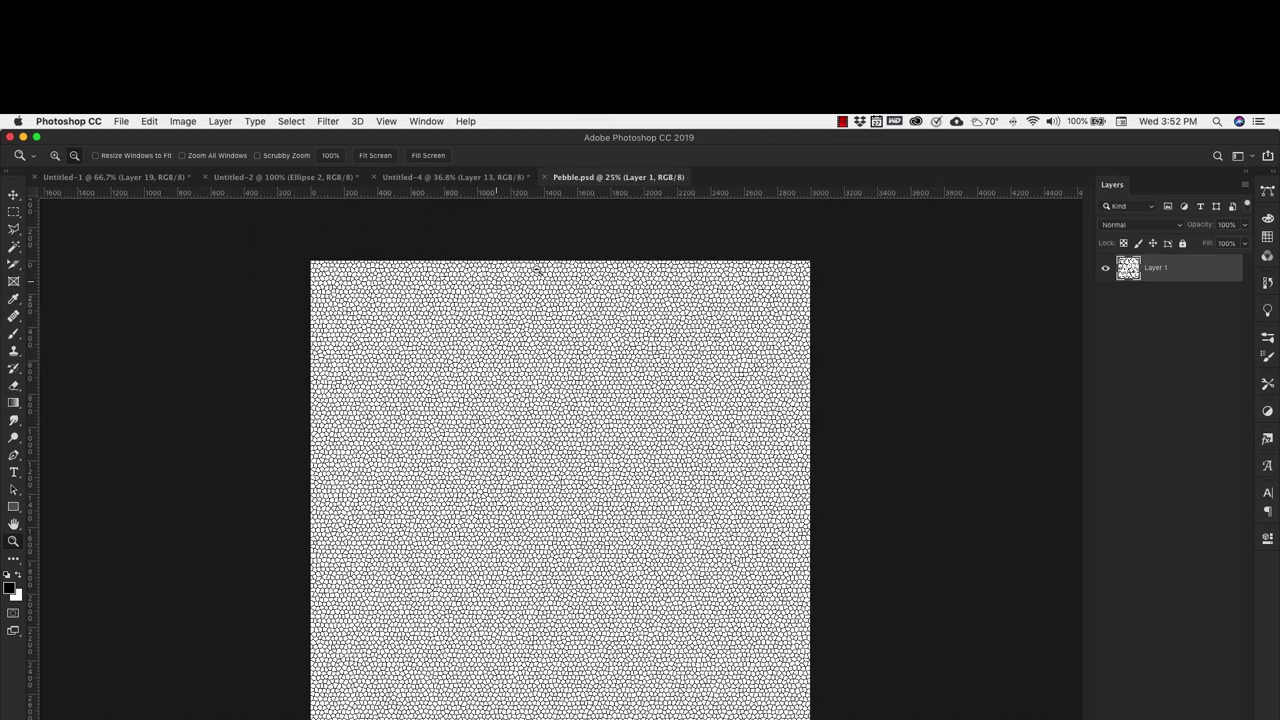
Step: Create a second blank 3000×3000 transparent document at 72 ppi
click(120, 7)
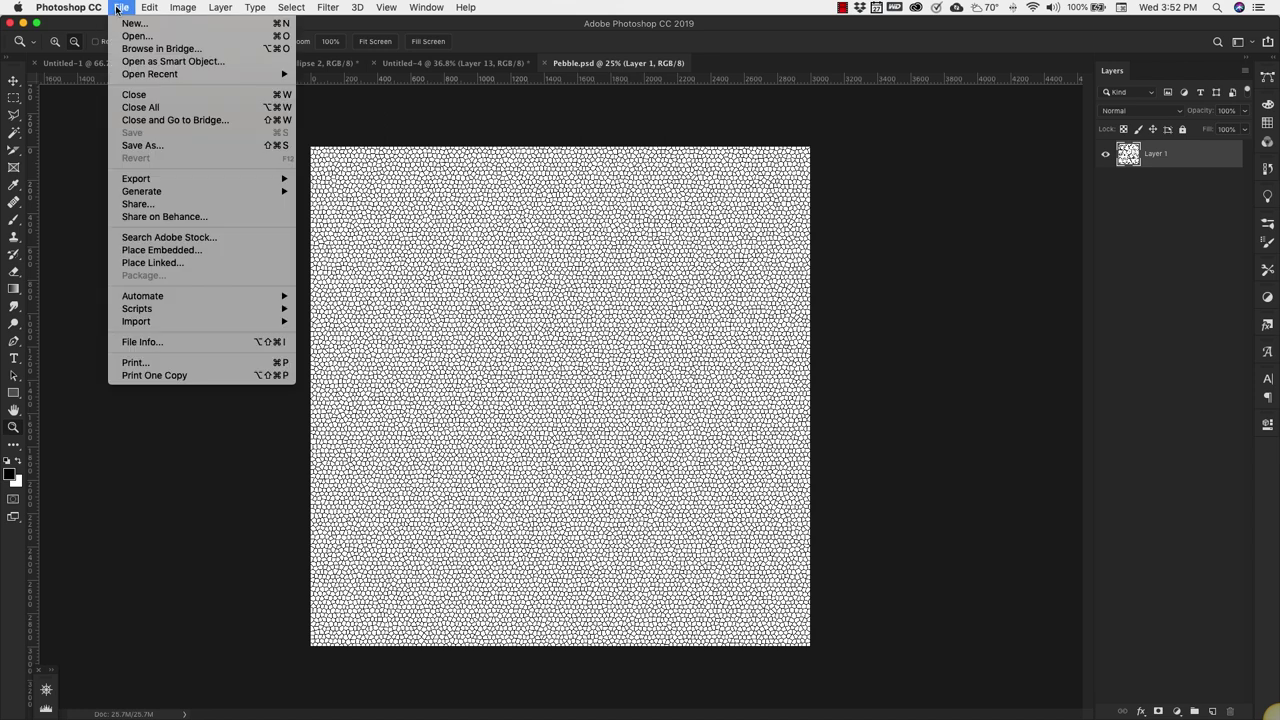
click(130, 26)
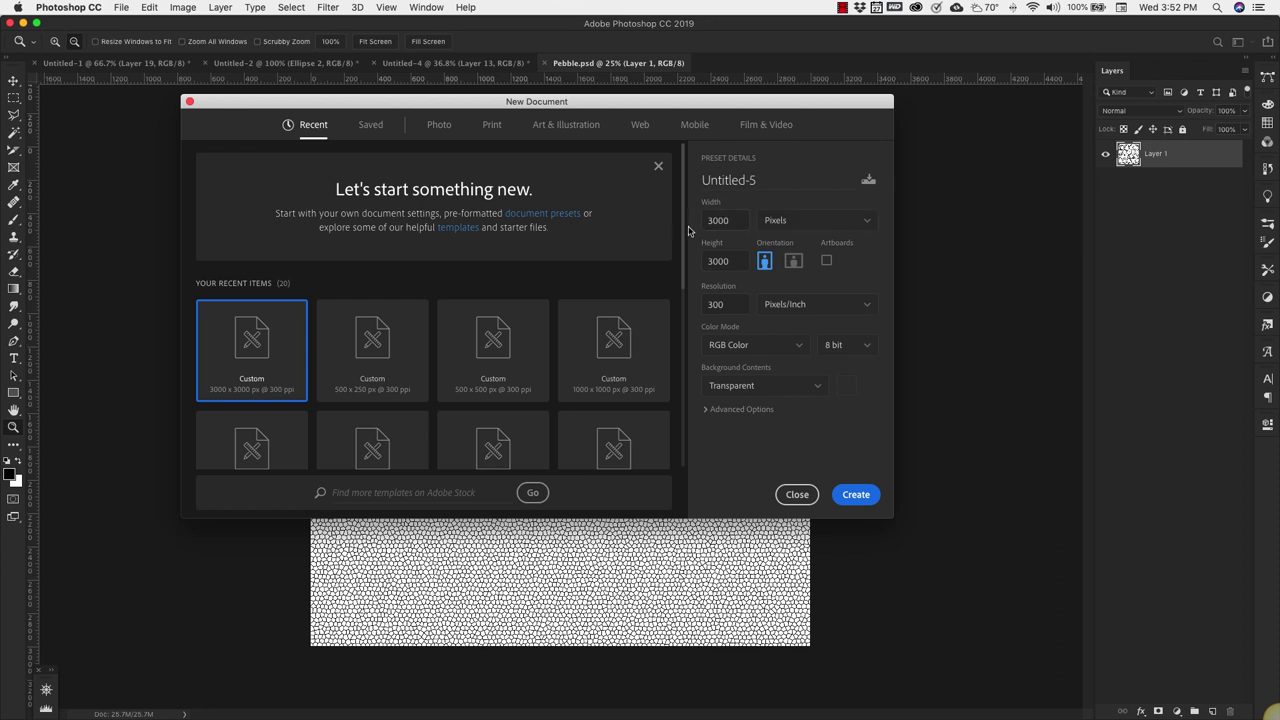
double_click(728, 306)
text(72)
click(857, 495)
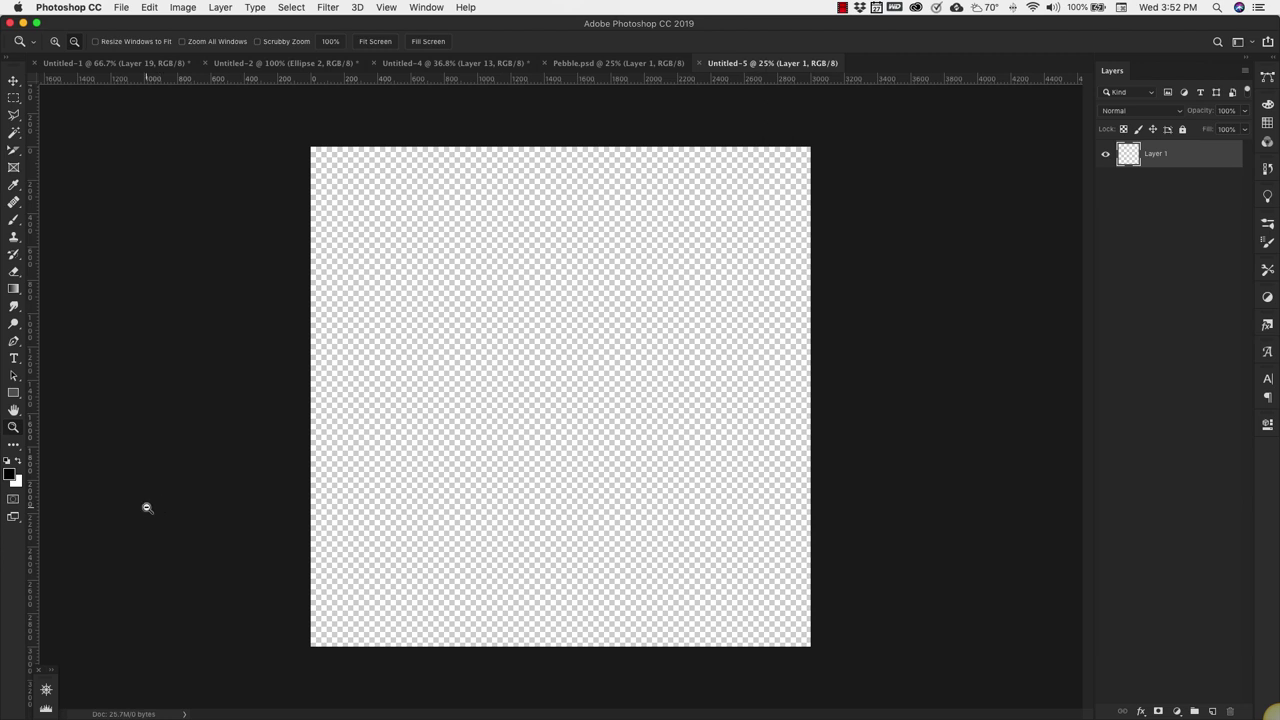
Step: Set the background colour to hex 9c5f3a and the foreground colour to aa673f
click(17, 483)
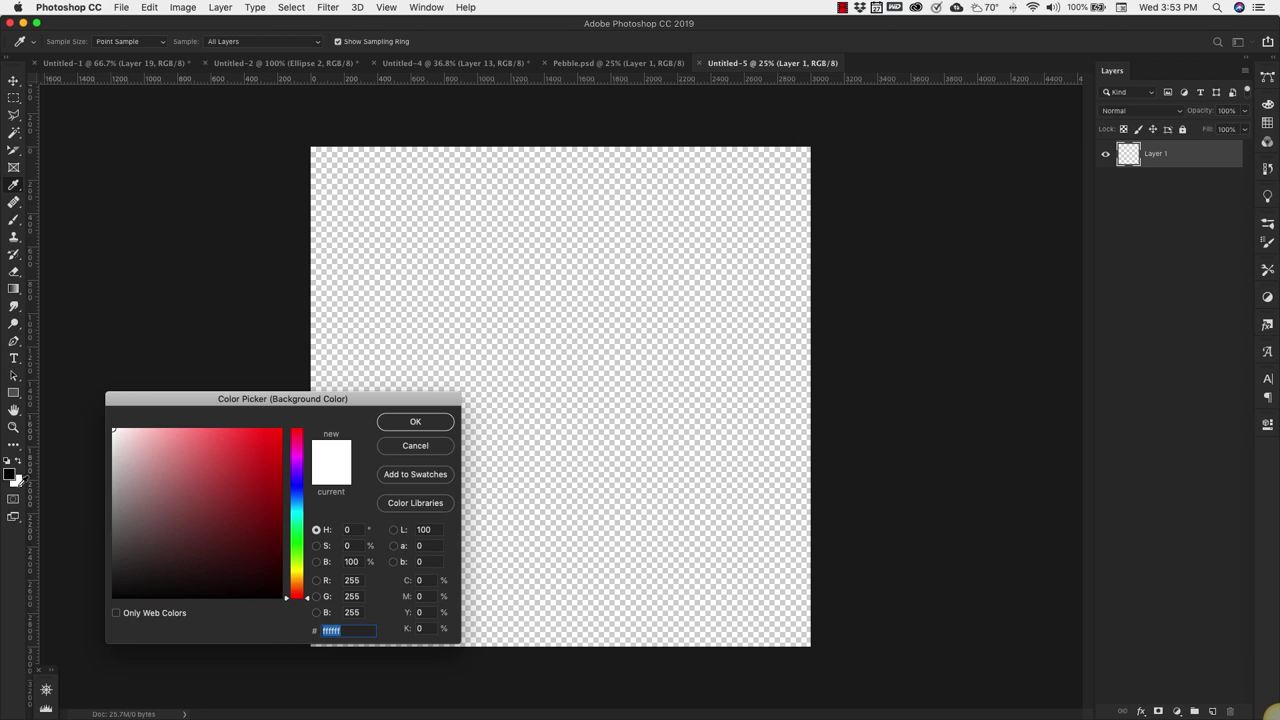
text(9)
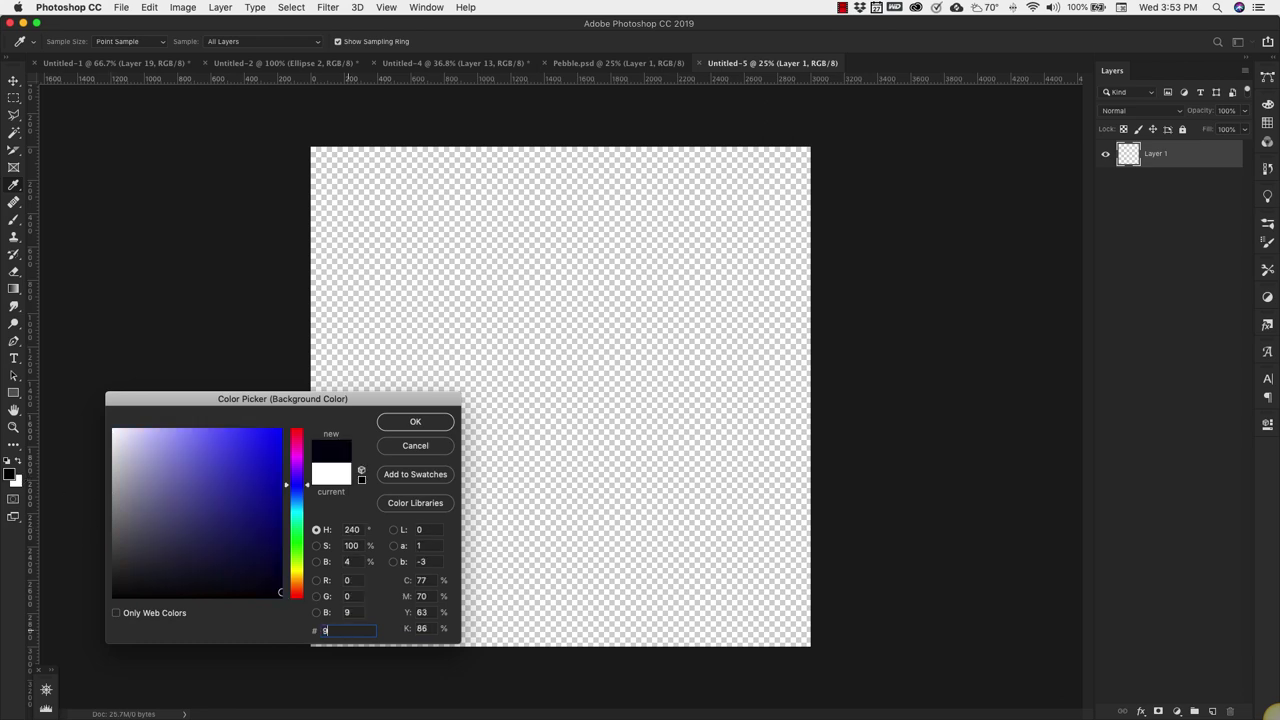
text(c5f3a)
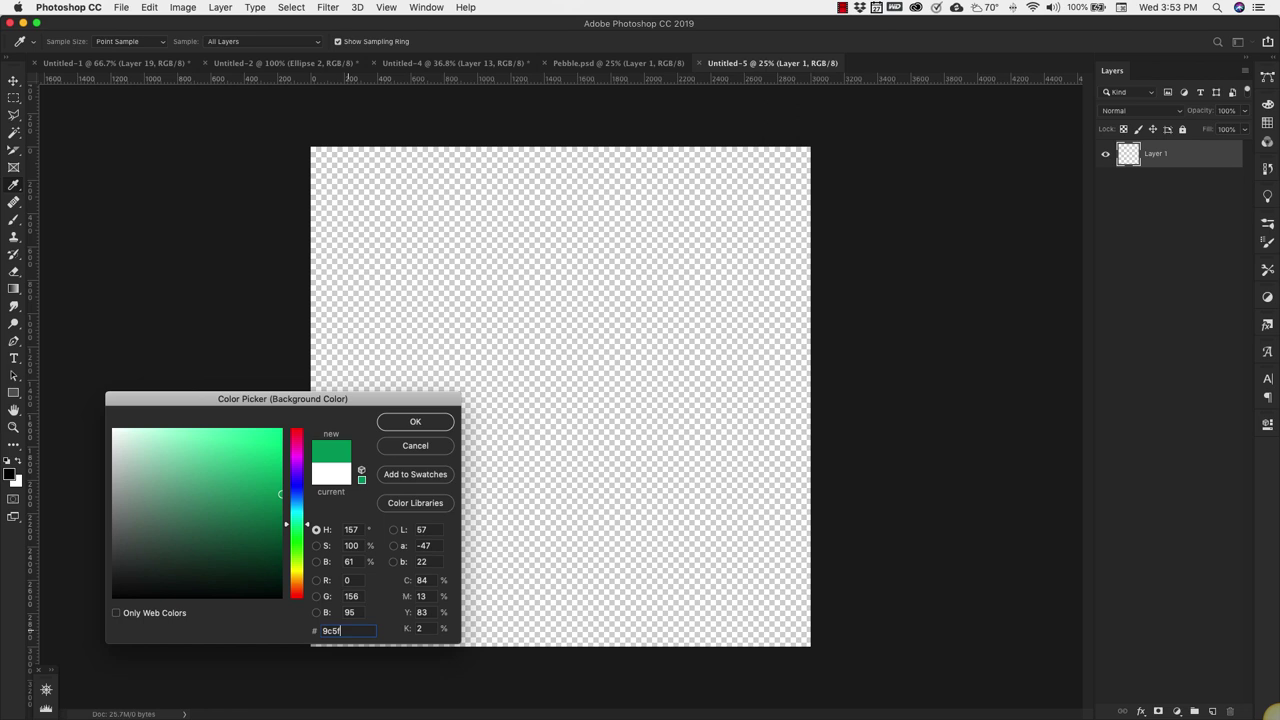
click(398, 422)
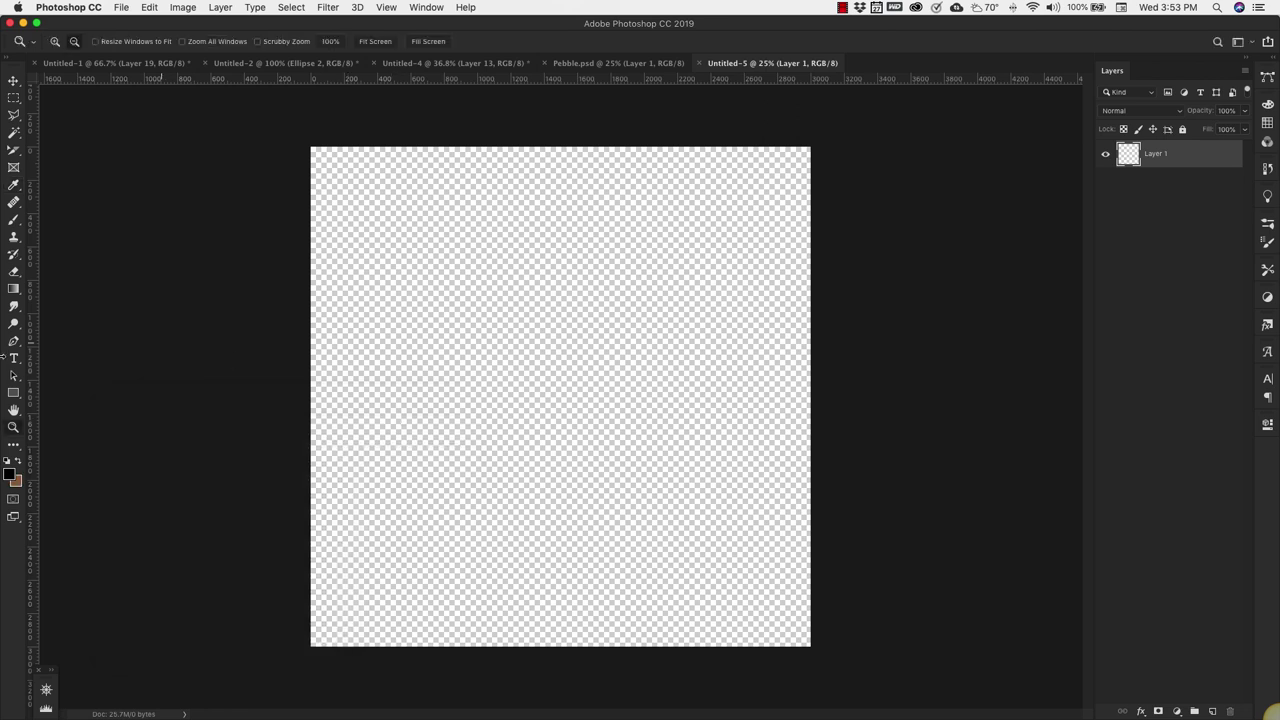
click(11, 474)
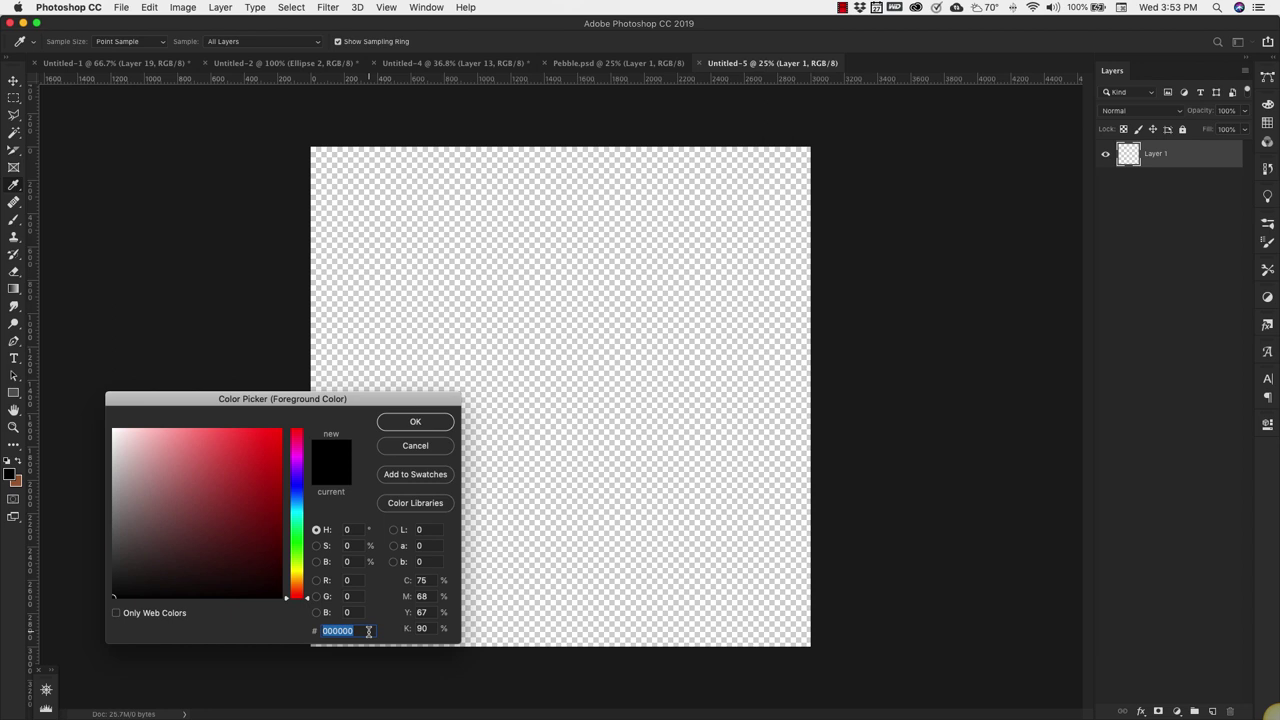
text(aa)
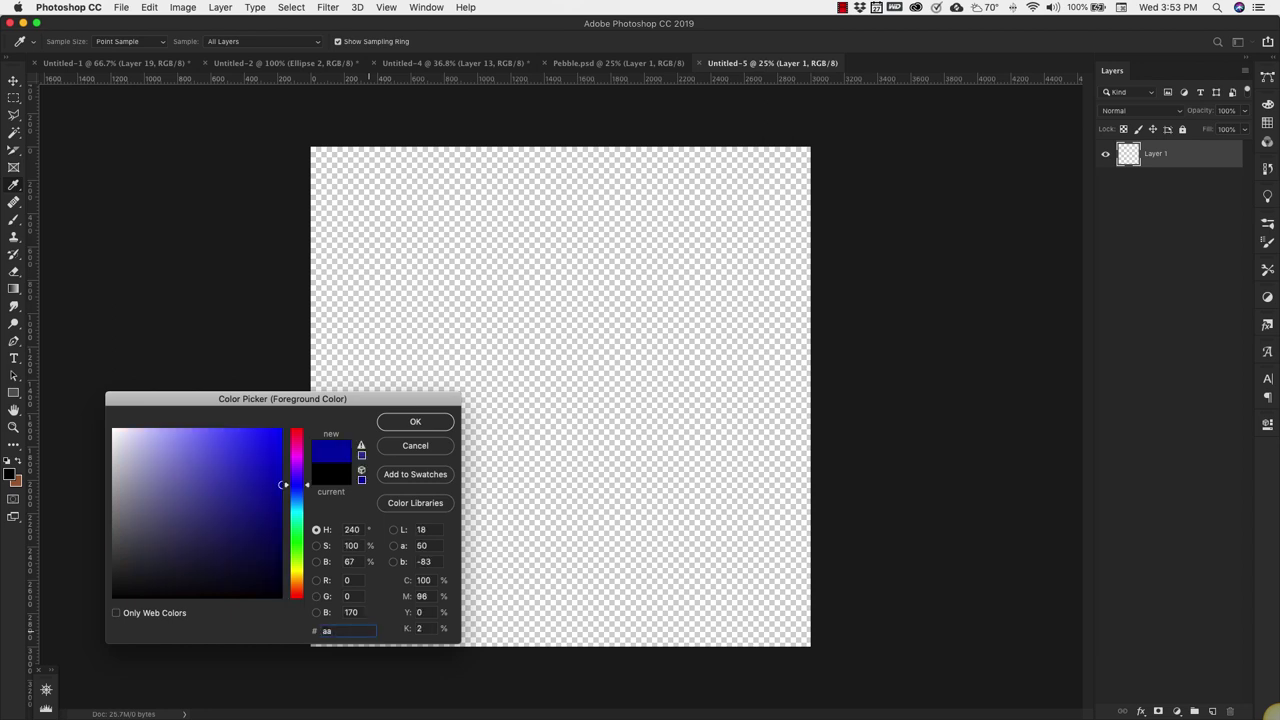
text(673f)
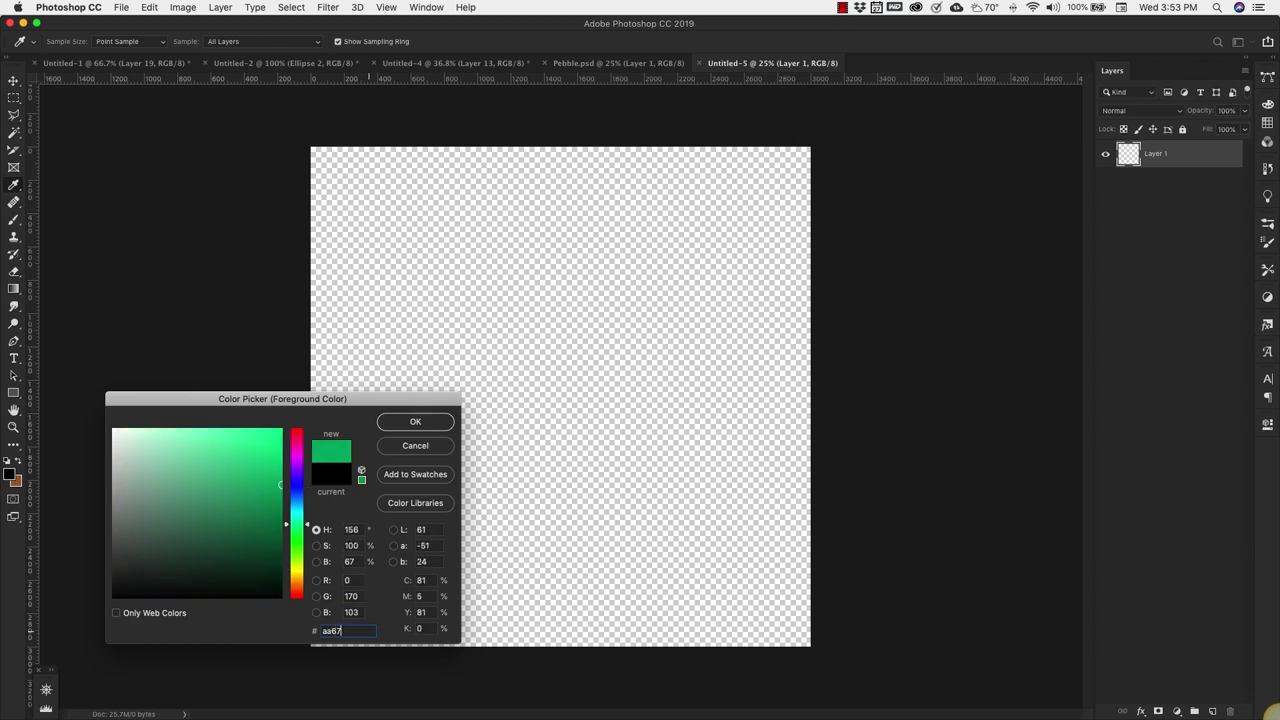
click(415, 422)
key(z)
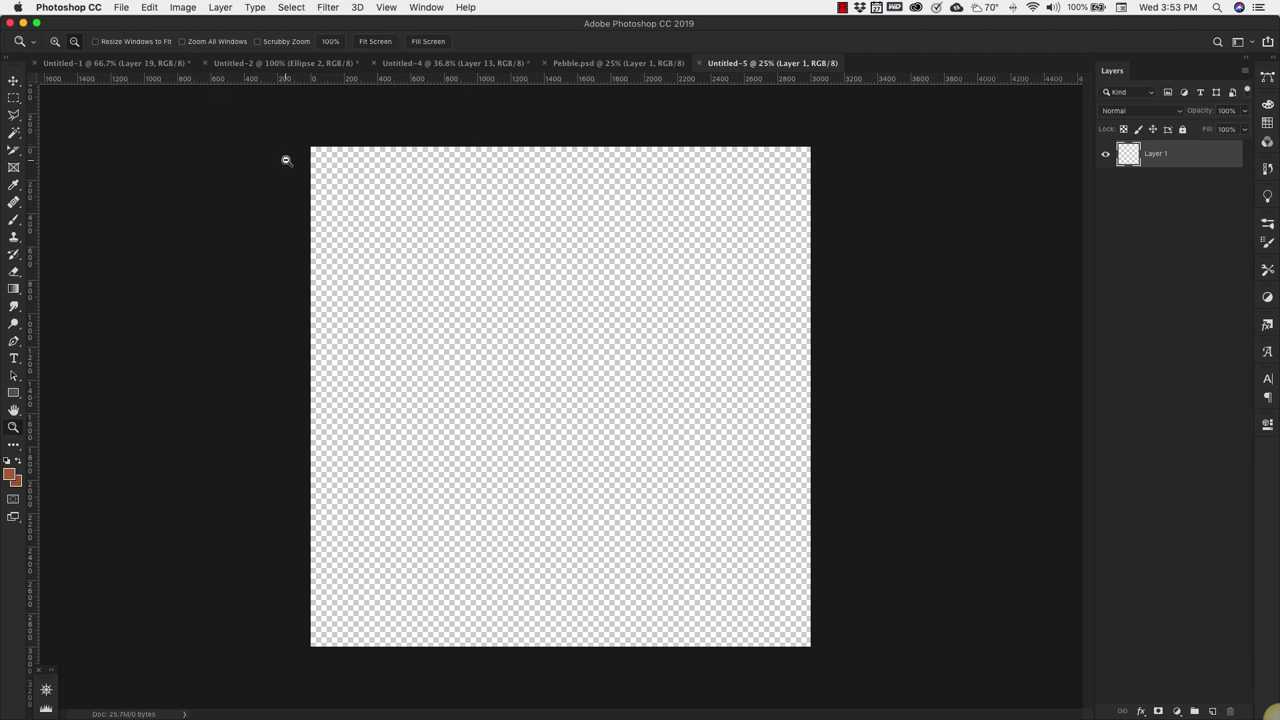
Step: Render Clouds from the two browns across the empty layer
click(327, 10)
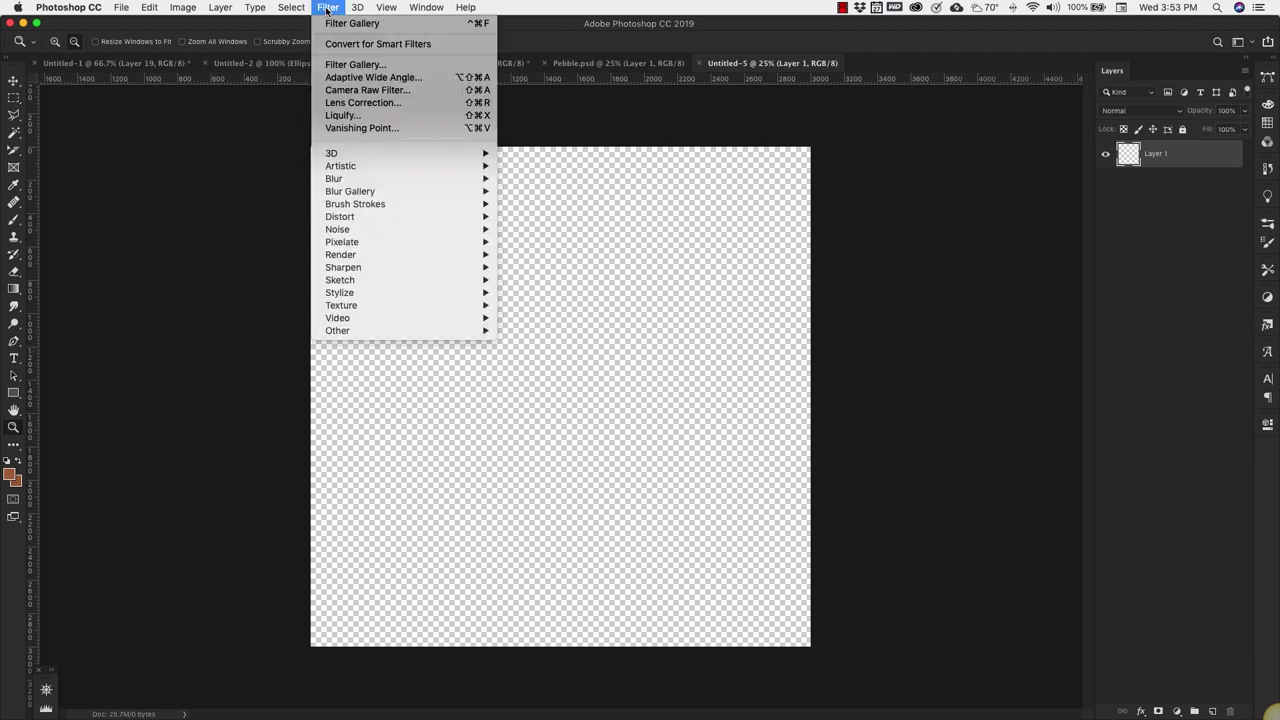
mouse_move(369, 208)
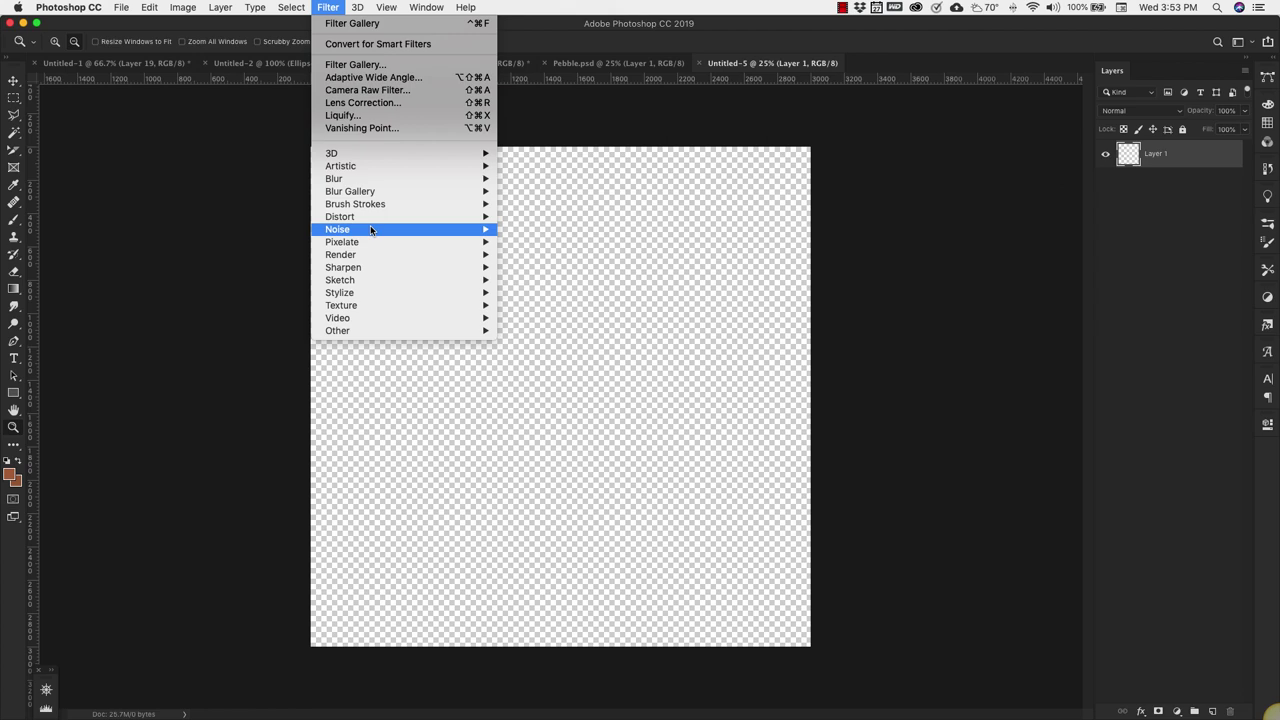
mouse_move(400, 255)
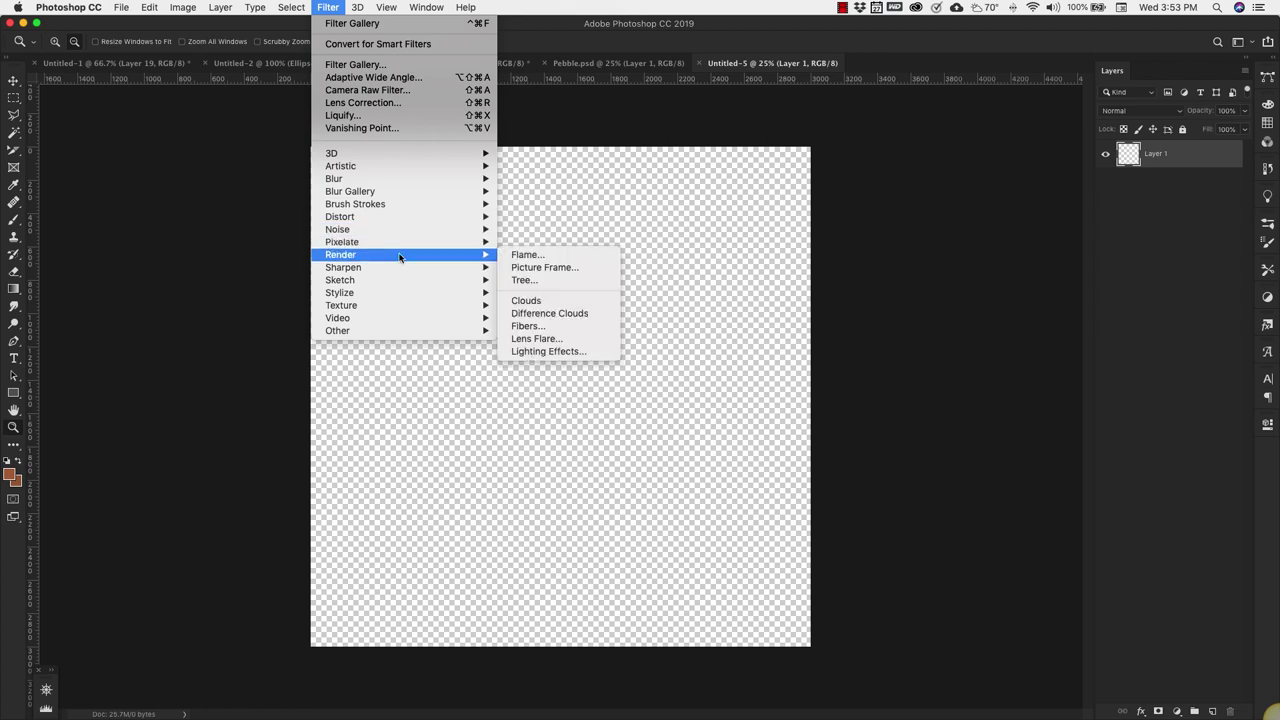
click(530, 302)
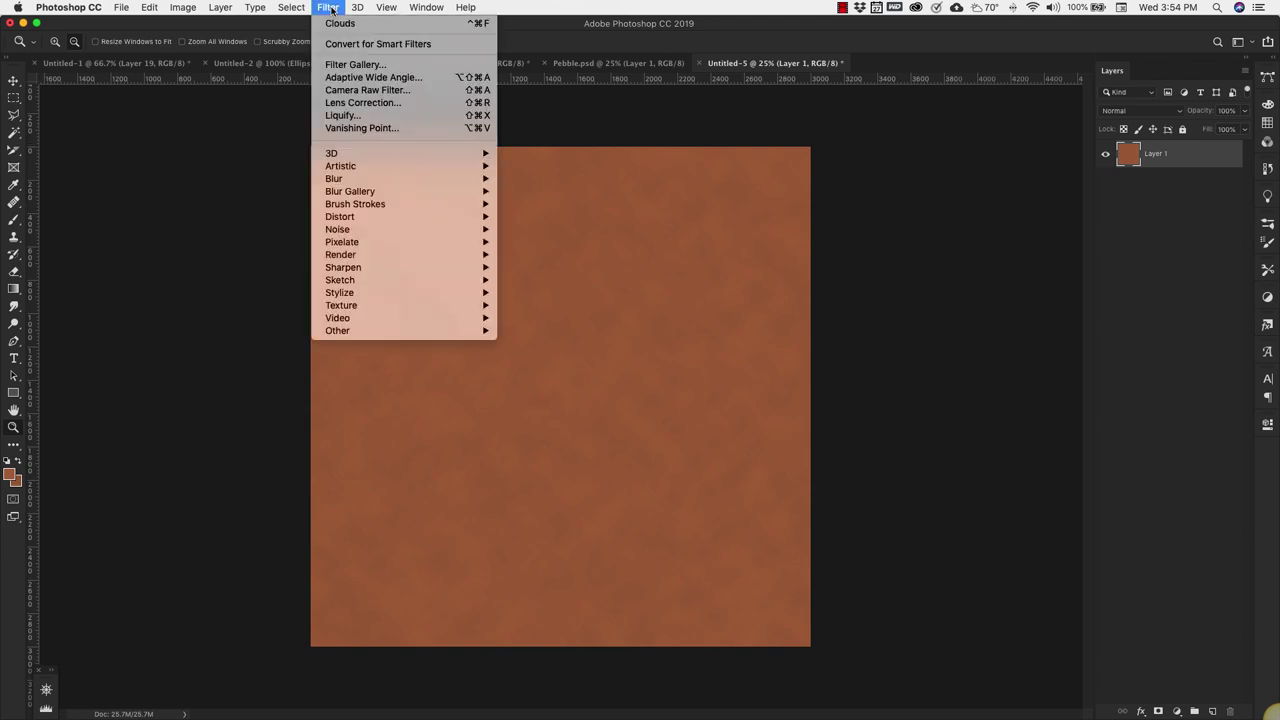
Step: Preview the Texturizer filter in the Filter Gallery and browse its built-in textures
click(359, 66)
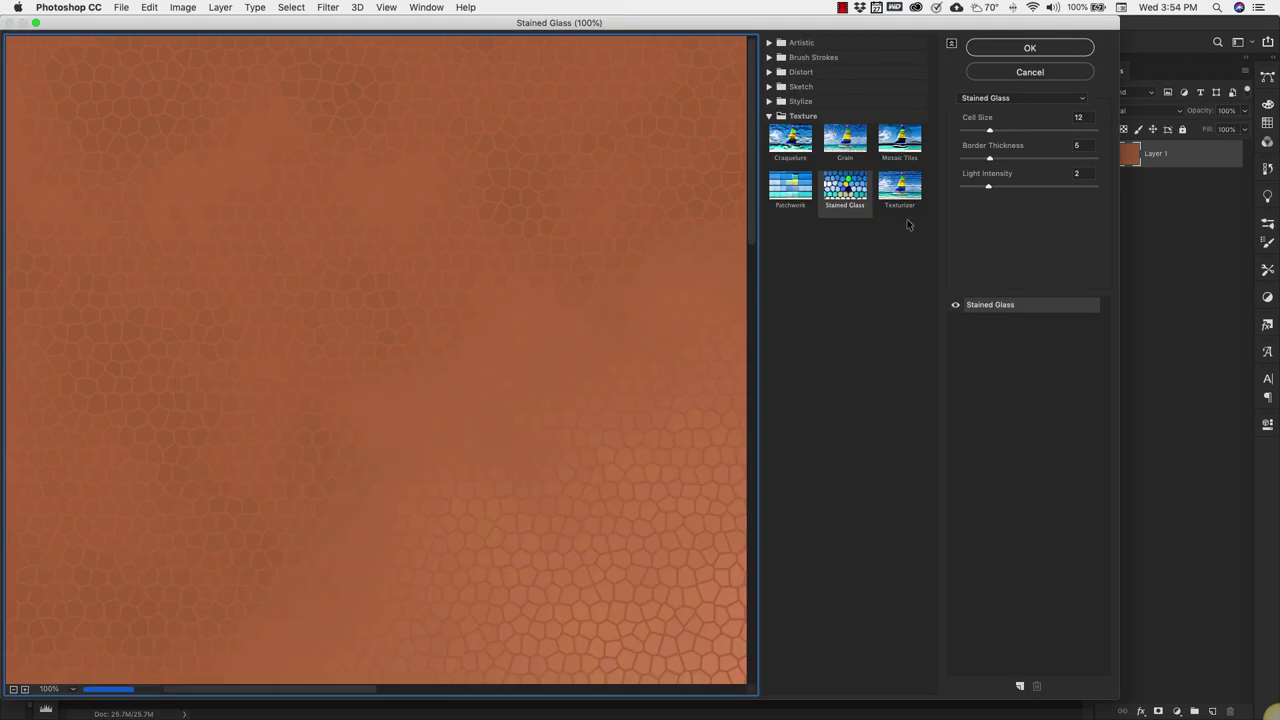
click(905, 190)
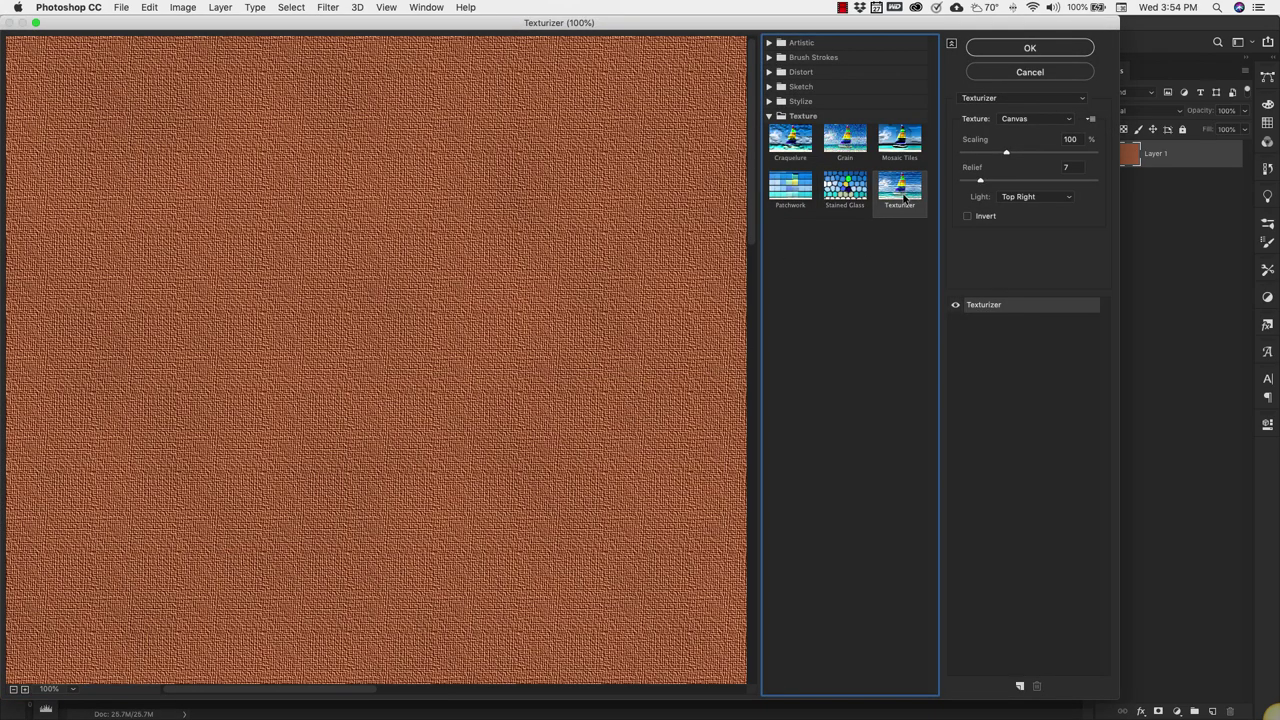
click(771, 117)
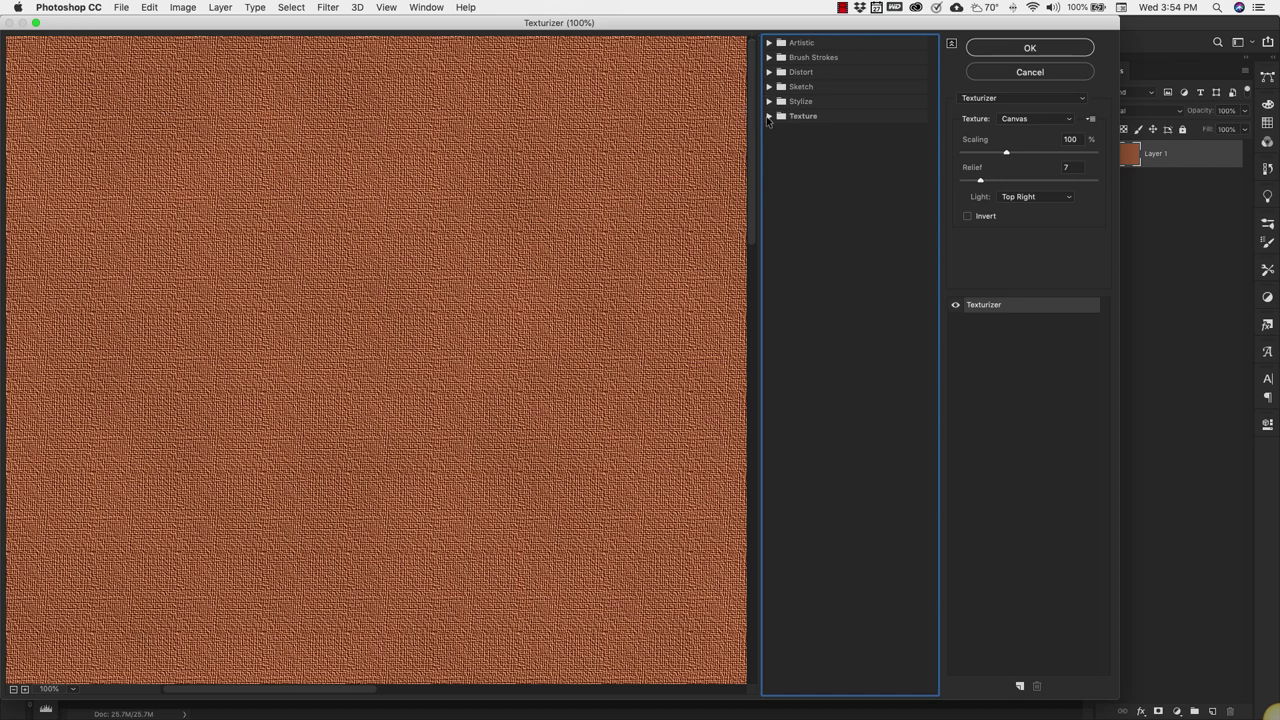
click(770, 118)
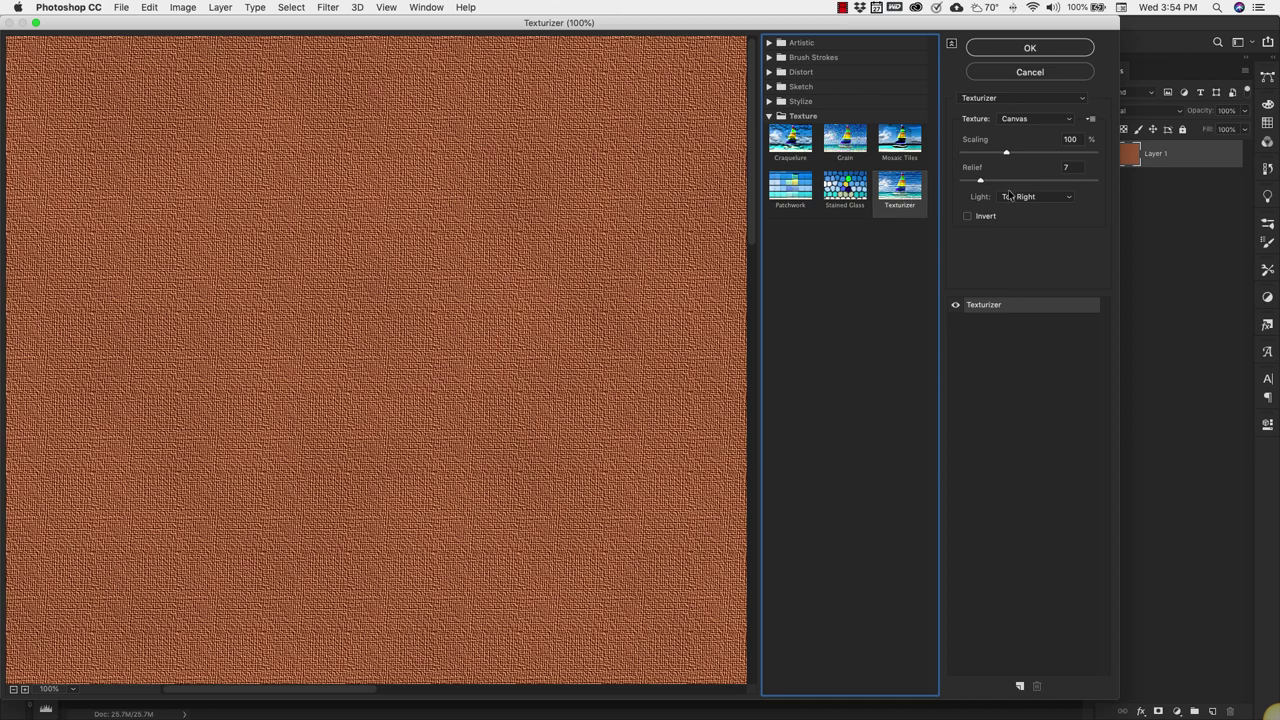
click(1069, 122)
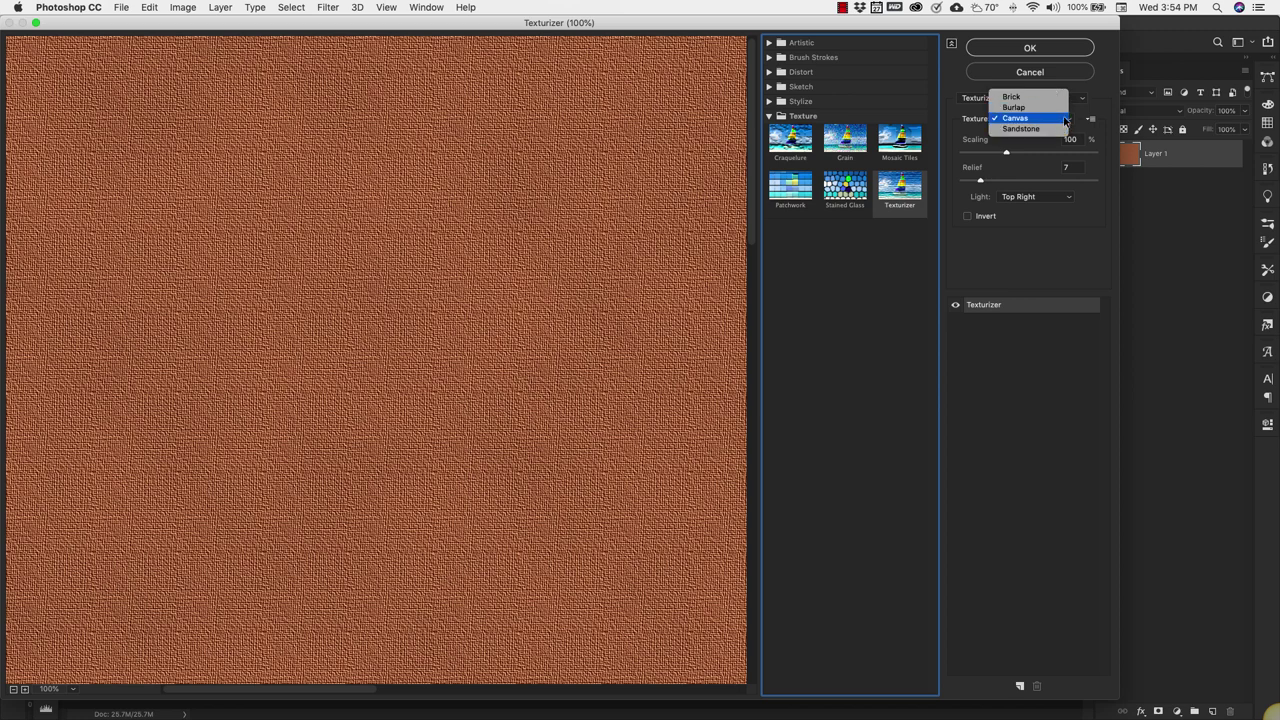
click(1078, 118)
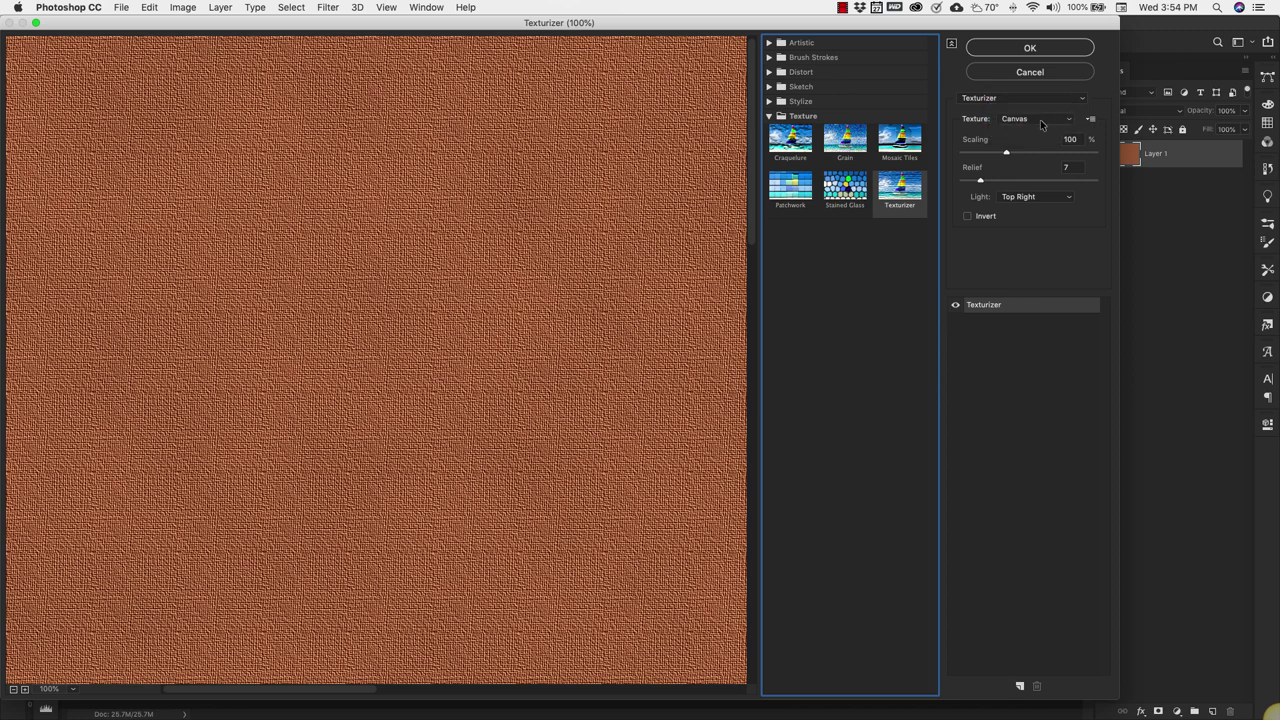
Step: Load Pebble.psd from the Desktop as the texture and set scaling to 105%
click(1091, 120)
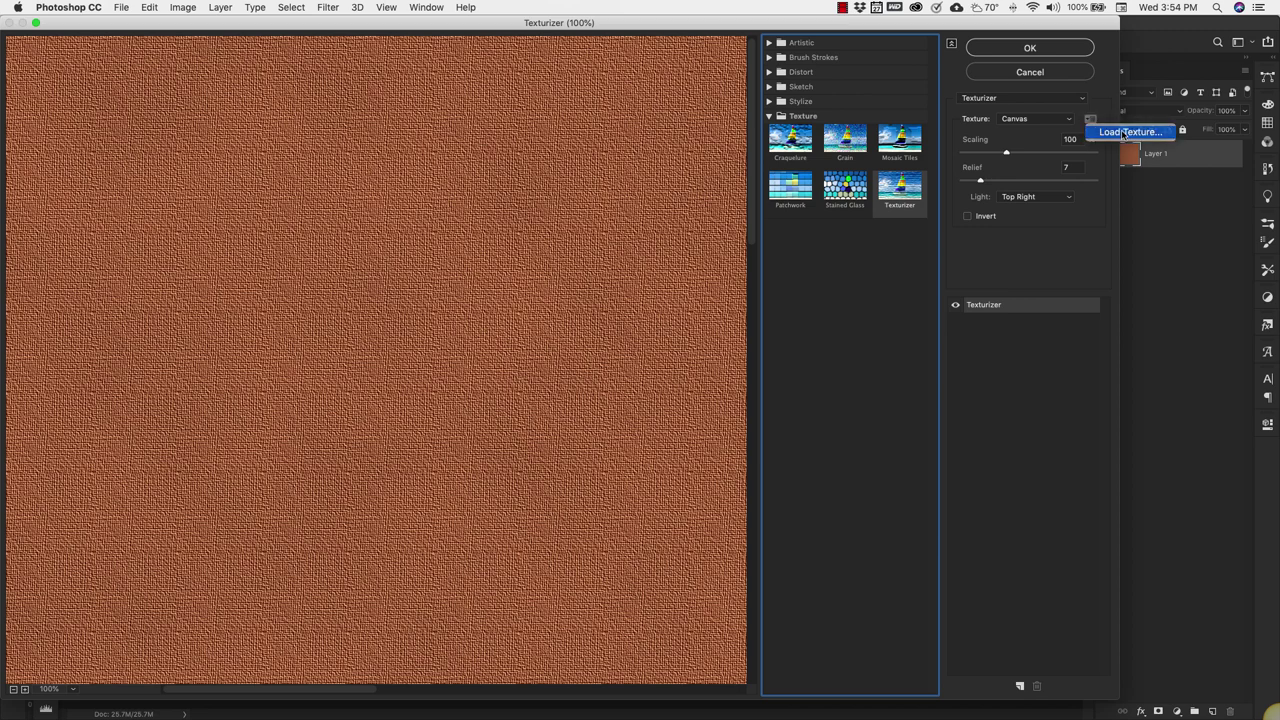
click(1124, 131)
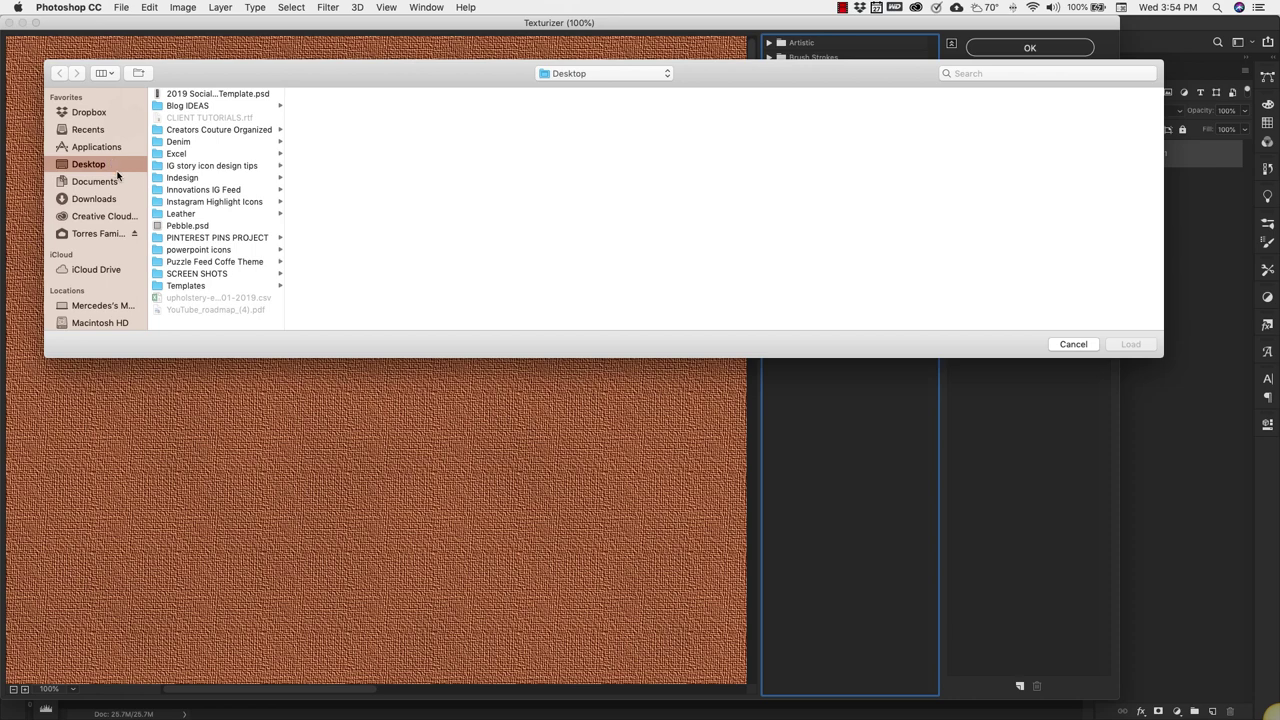
click(185, 227)
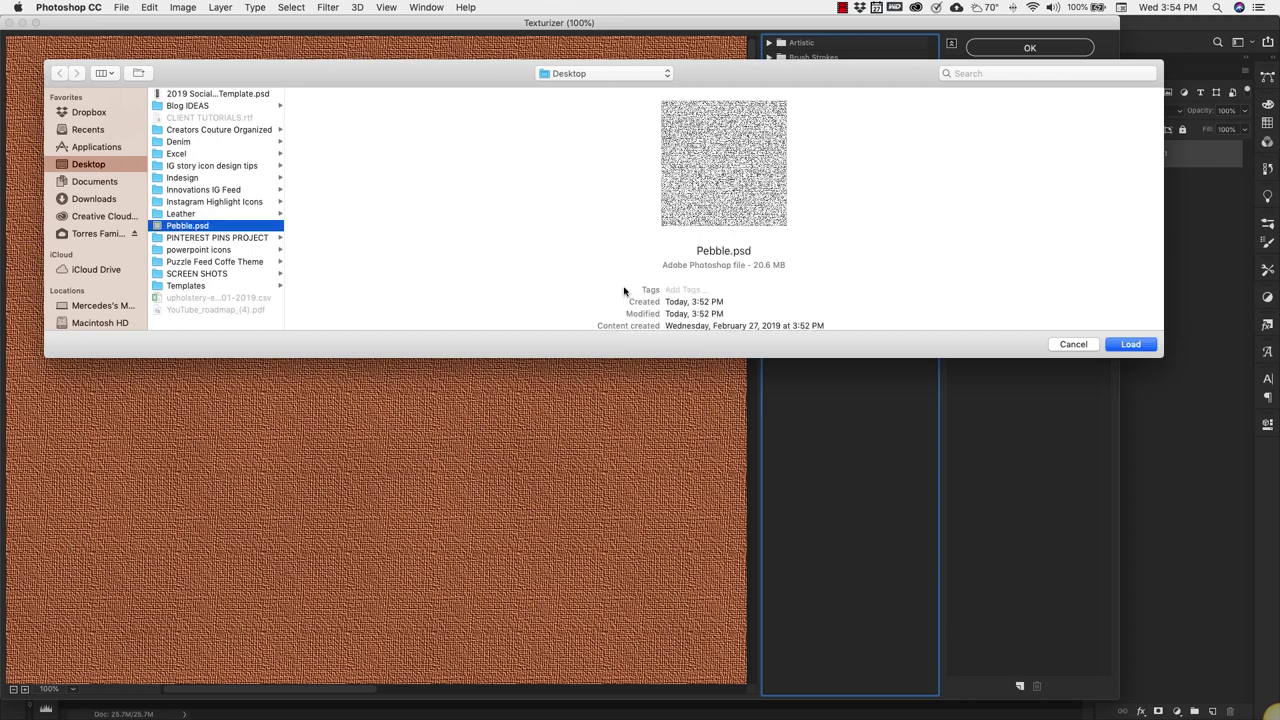
click(1127, 345)
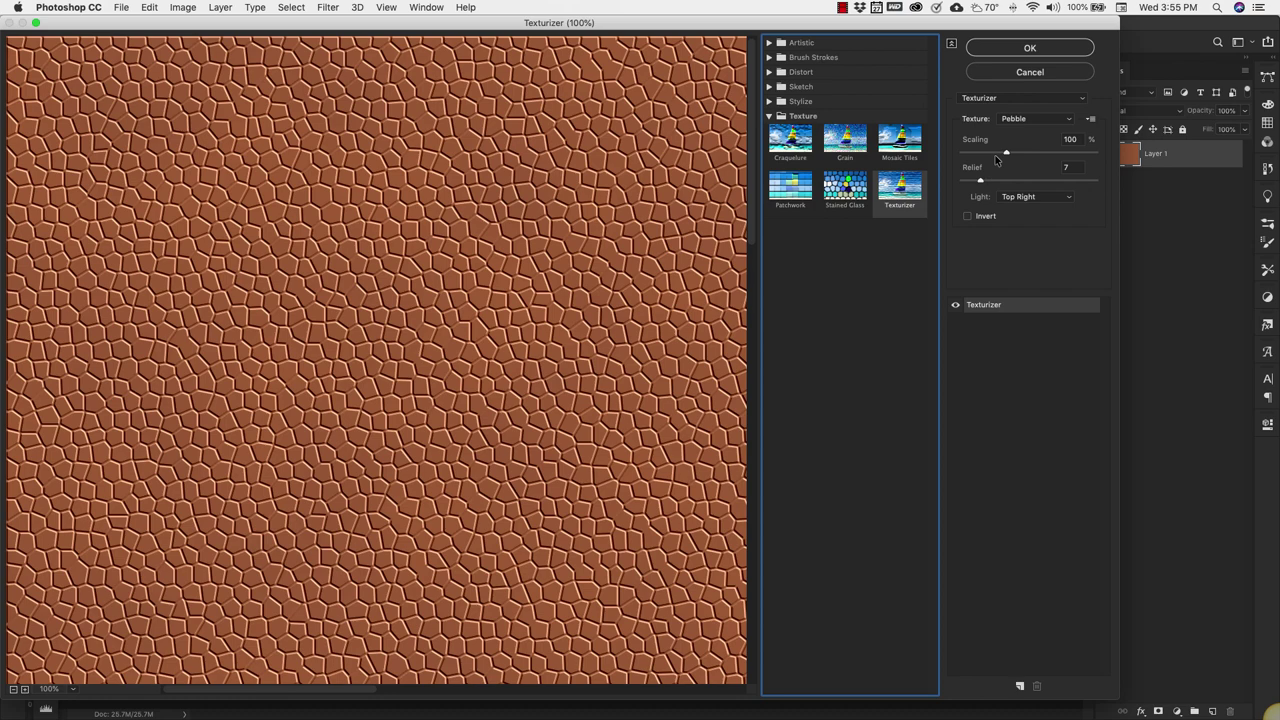
drag(1005, 153, 1010, 154)
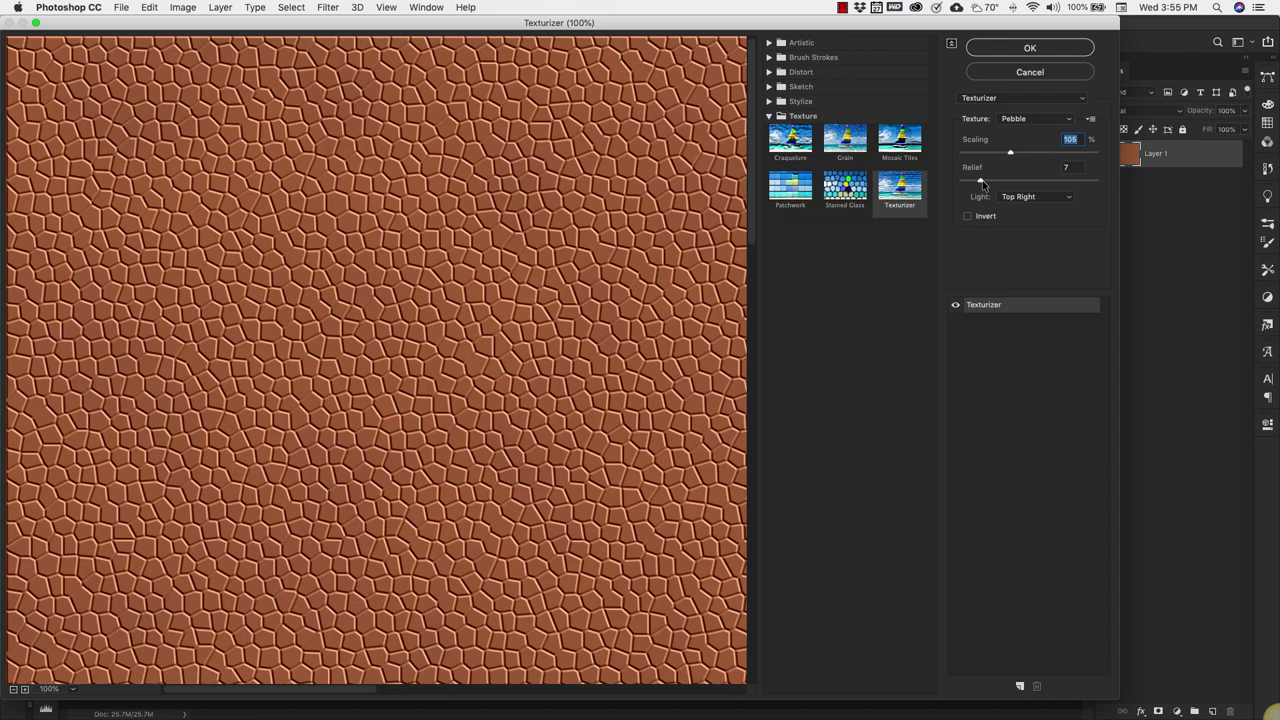
click(983, 183)
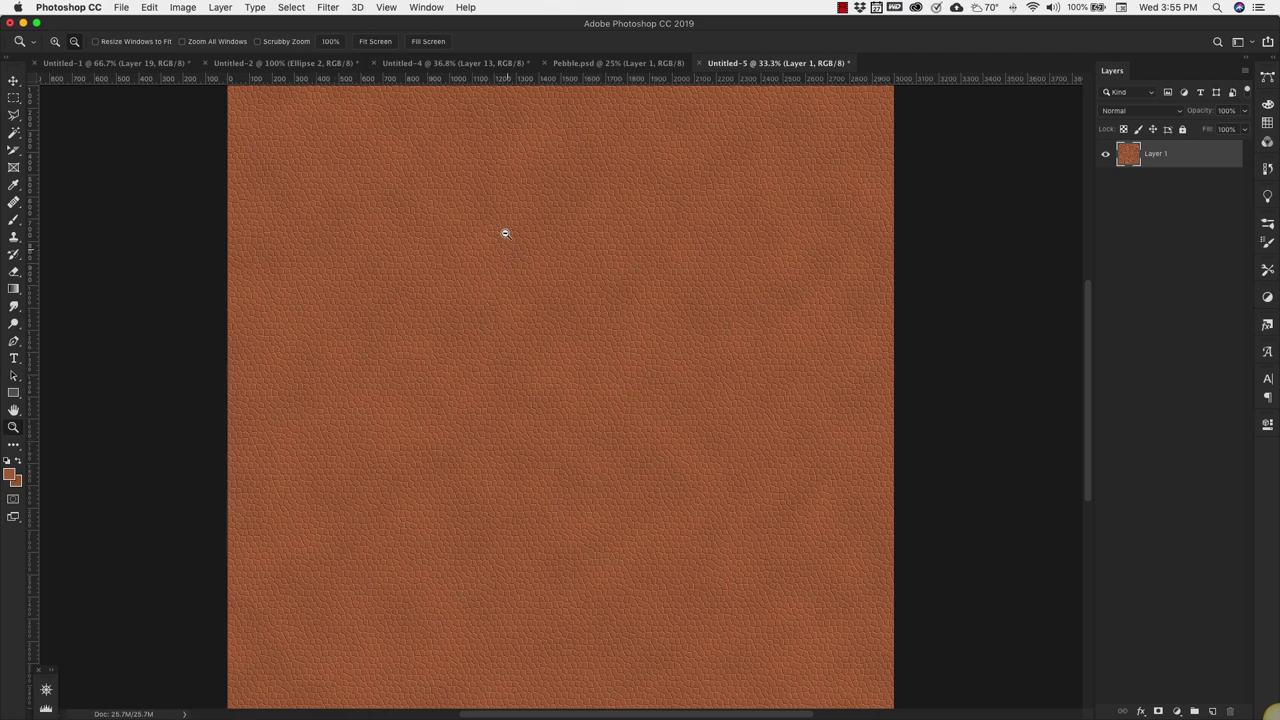
Step: Bring up the Filter menu for the pebble-textured brown canvas
scroll(501, 382, up, 2)
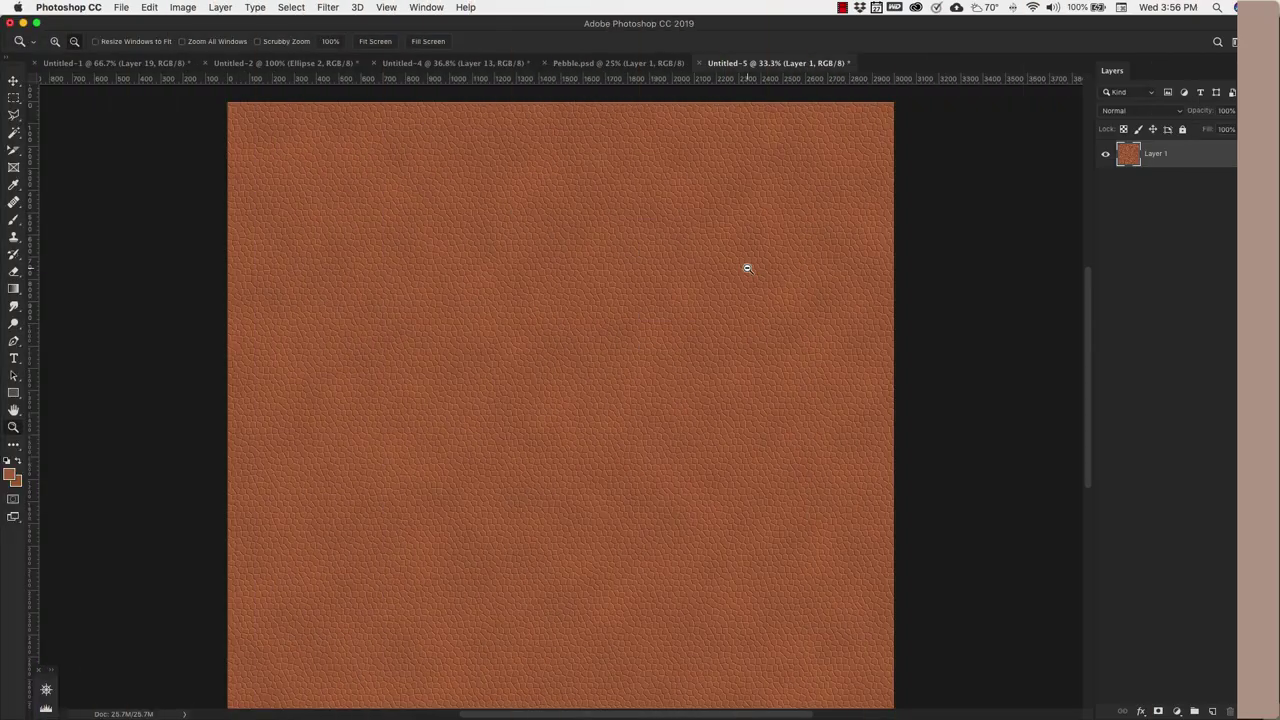
click(331, 8)
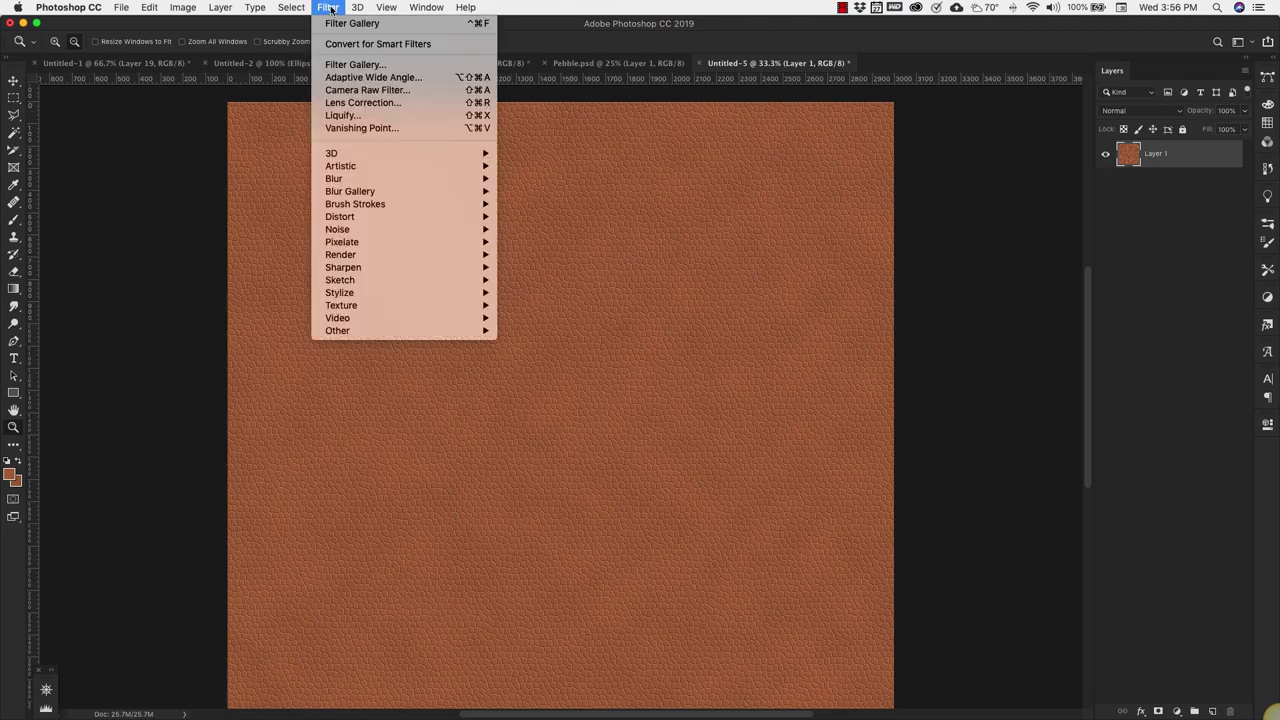
Step: Reapply the Pebble Texturizer at about 100% scaling with relief 2
click(377, 71)
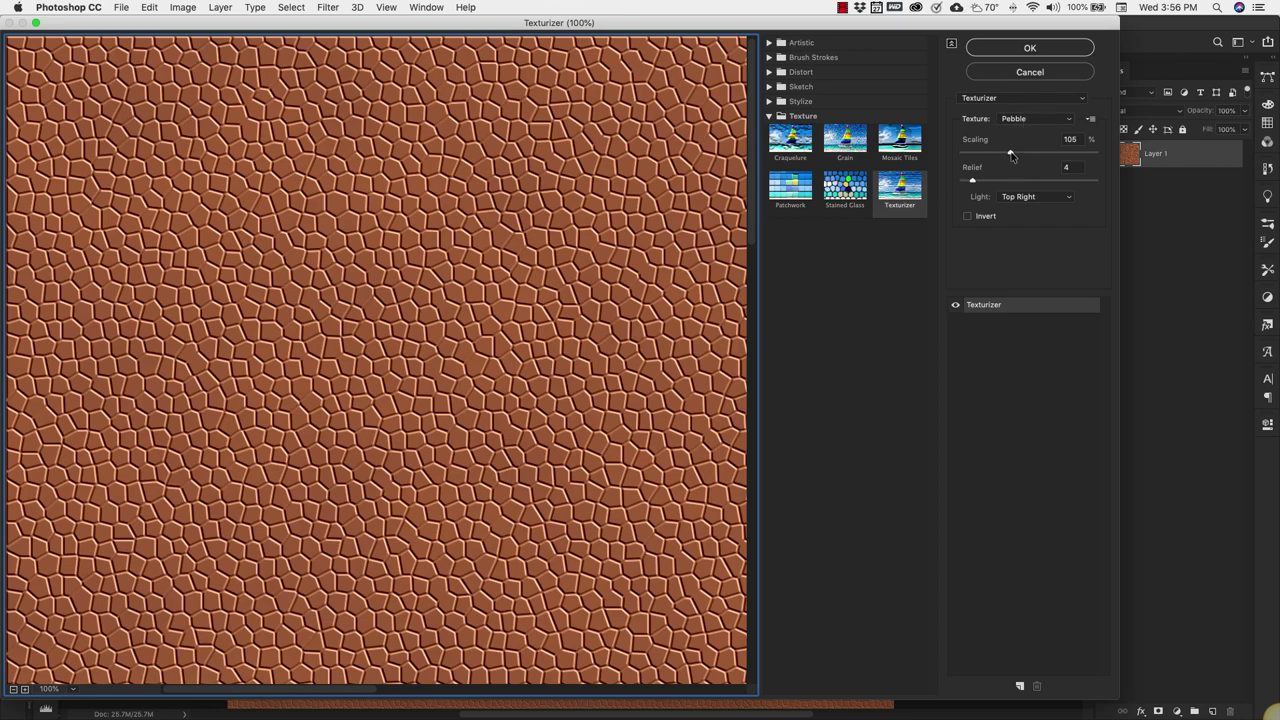
click(1011, 155)
drag(1011, 155, 969, 183)
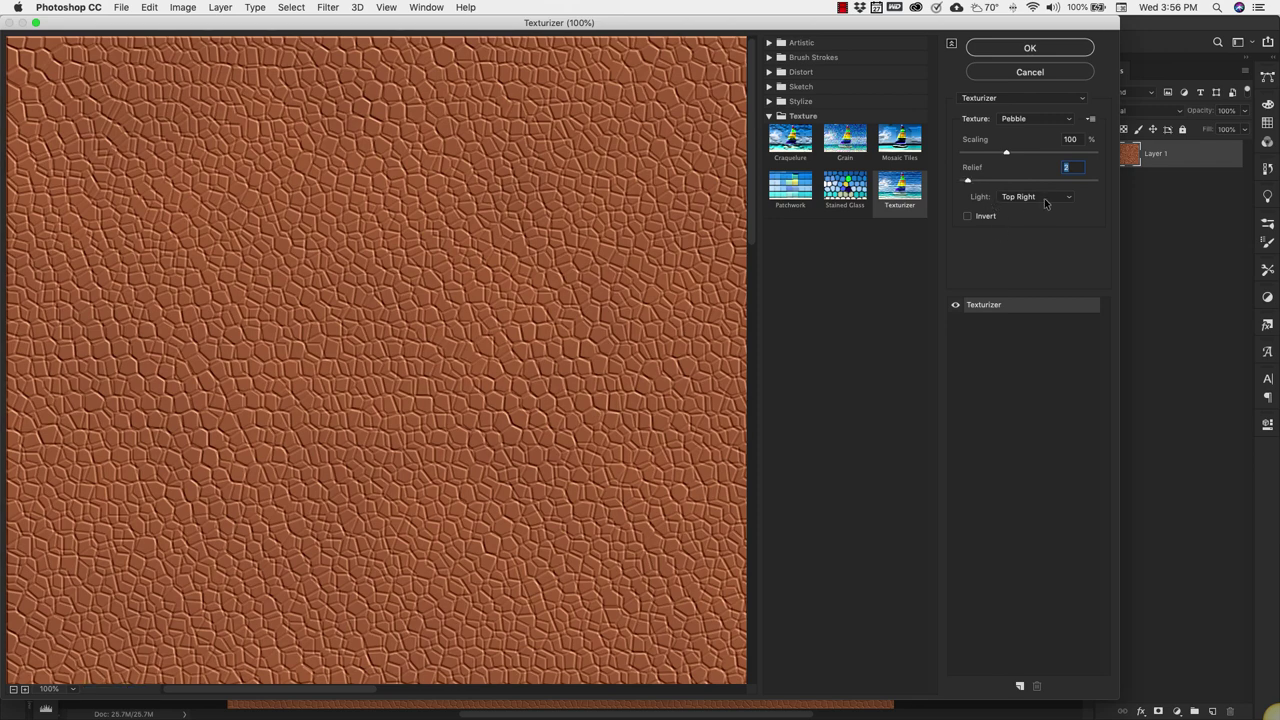
click(1040, 49)
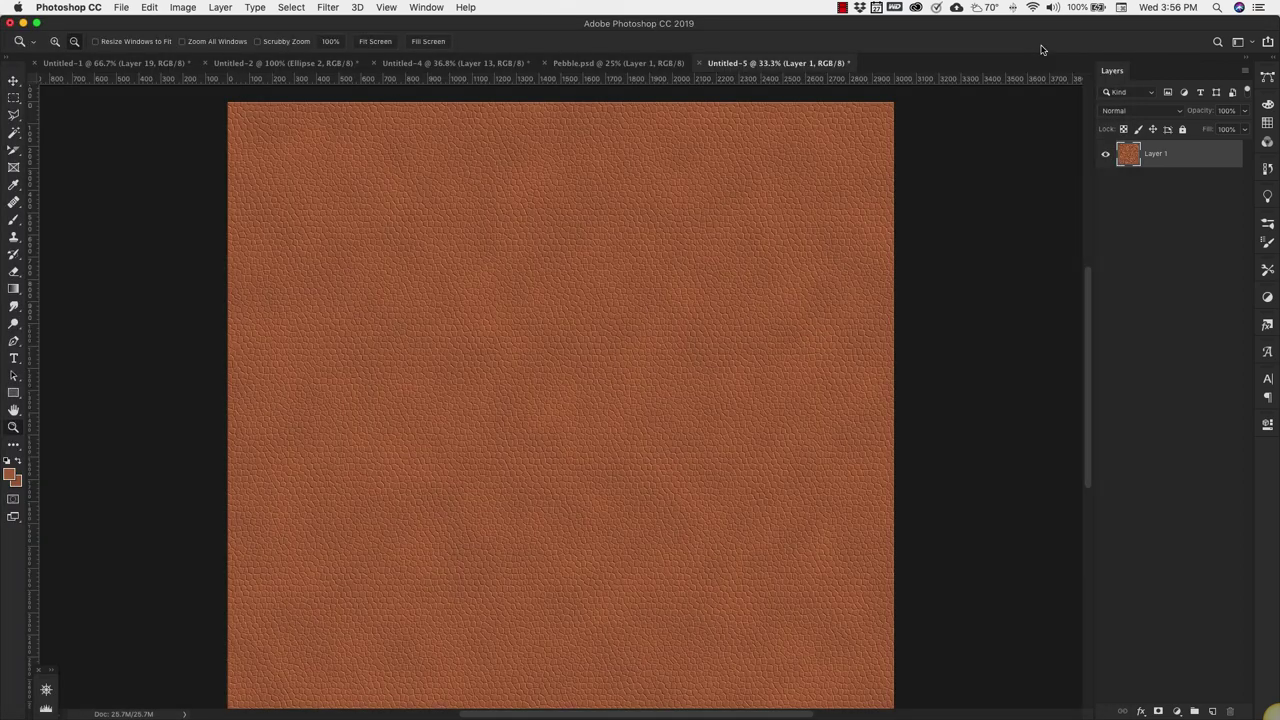
Step: Swap colours so white is foreground and black is background
scroll(645, 420, down, 3)
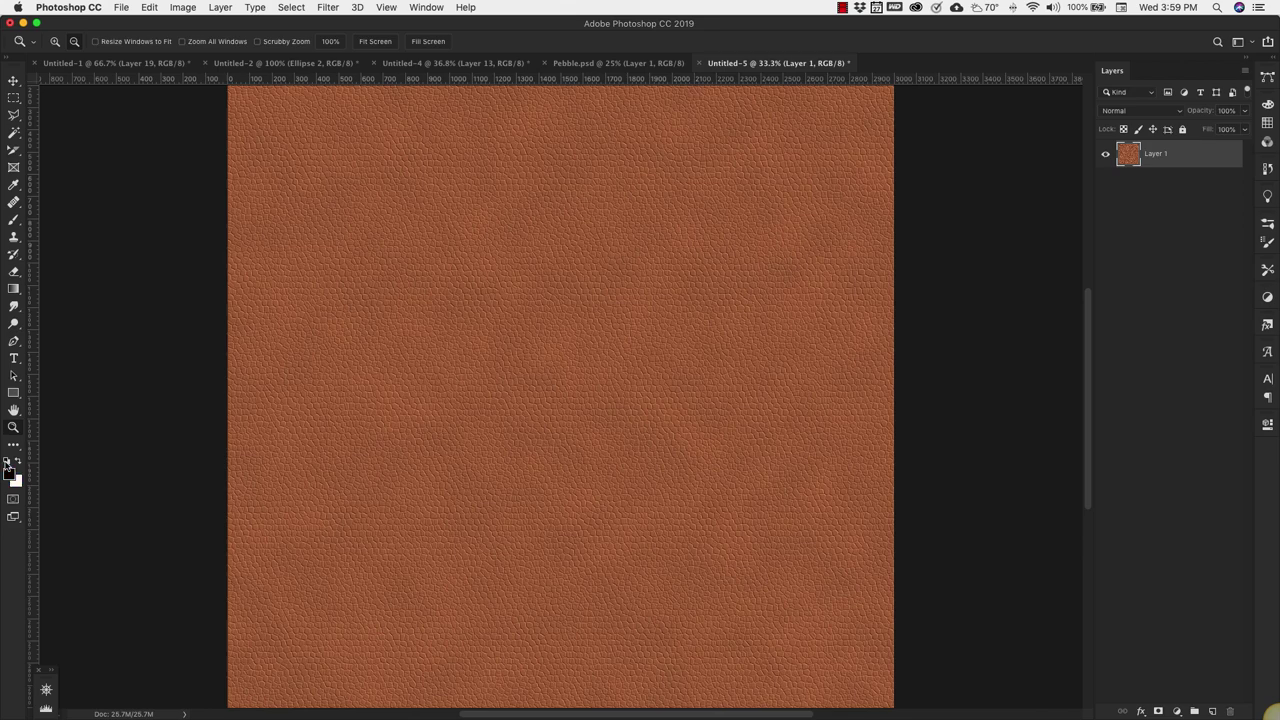
key(x)
Step: Add a new layer, hide the brown leather Layer 1, and fill the new layer black
click(1213, 711)
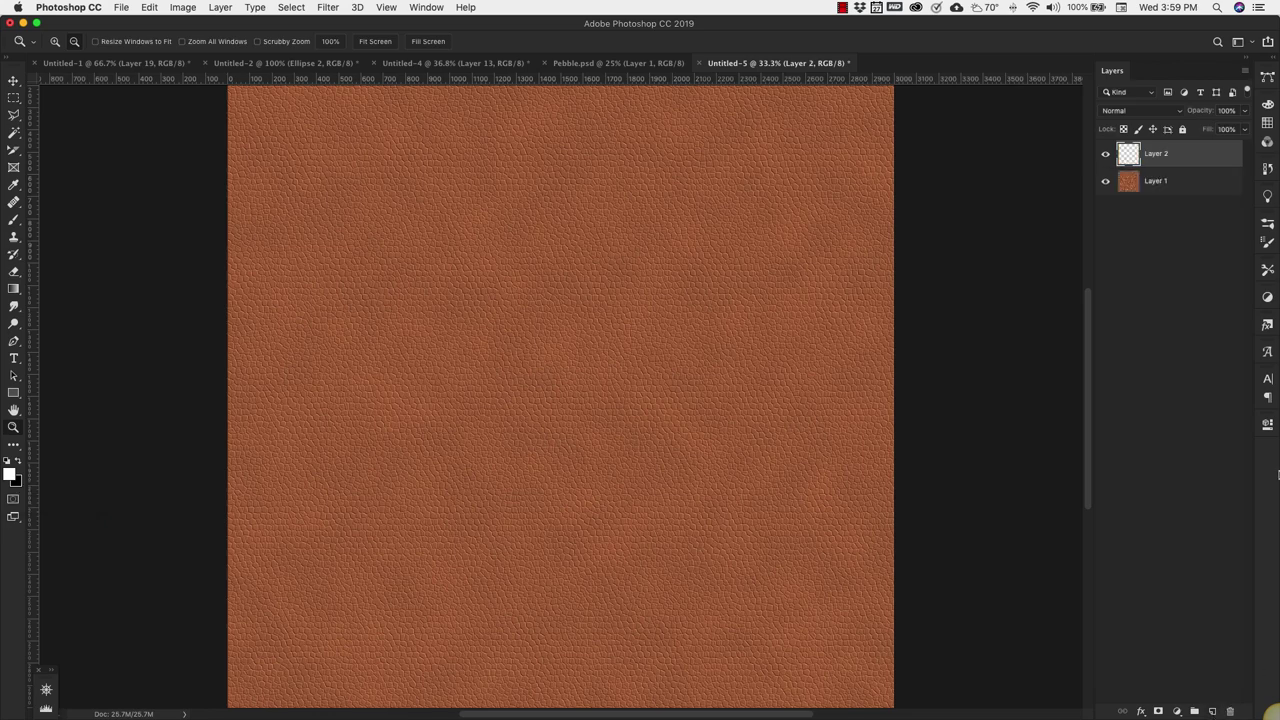
click(1106, 181)
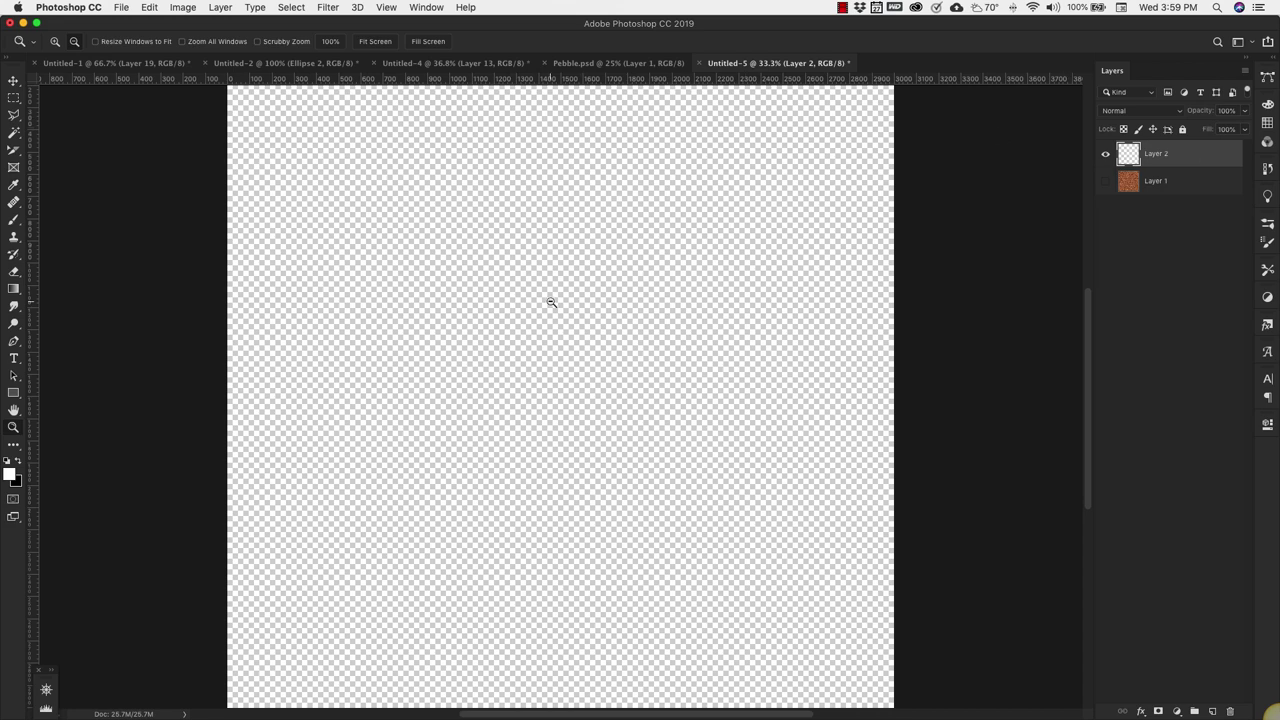
key(super+BackSpace)
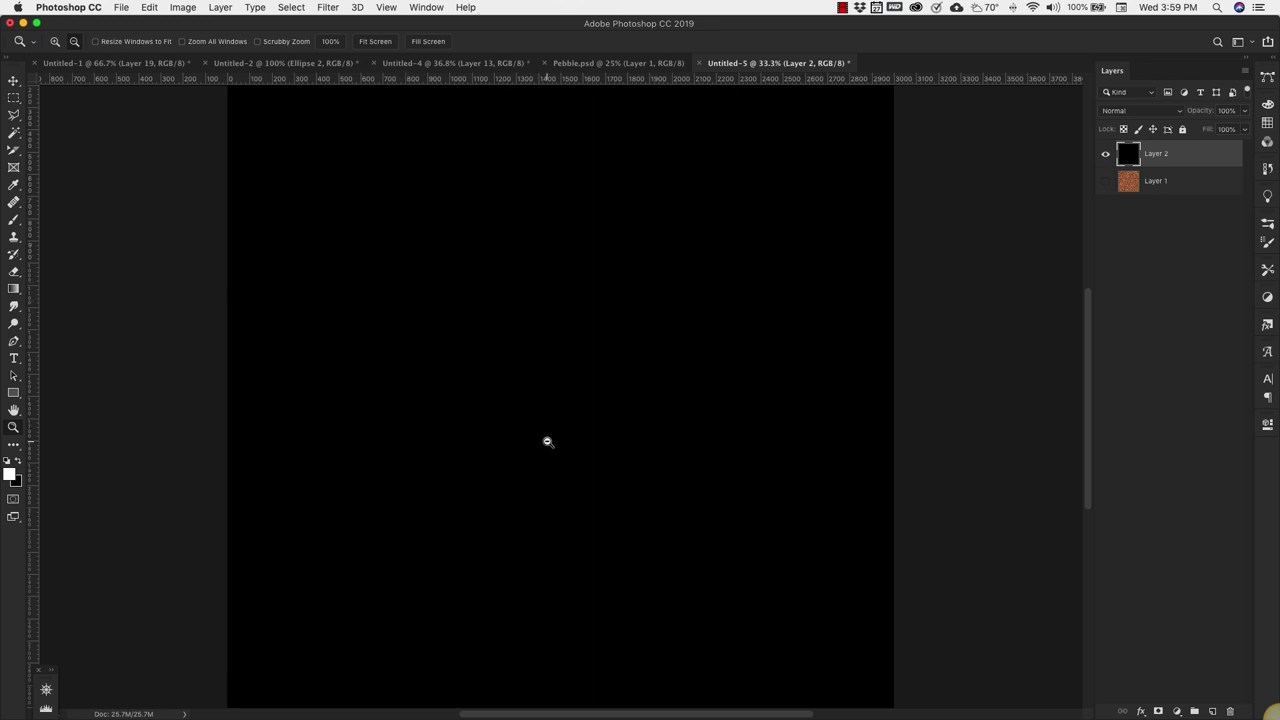
Step: Add 100% monochromatic Gaussian noise to the black layer
click(333, 9)
mouse_move(362, 230)
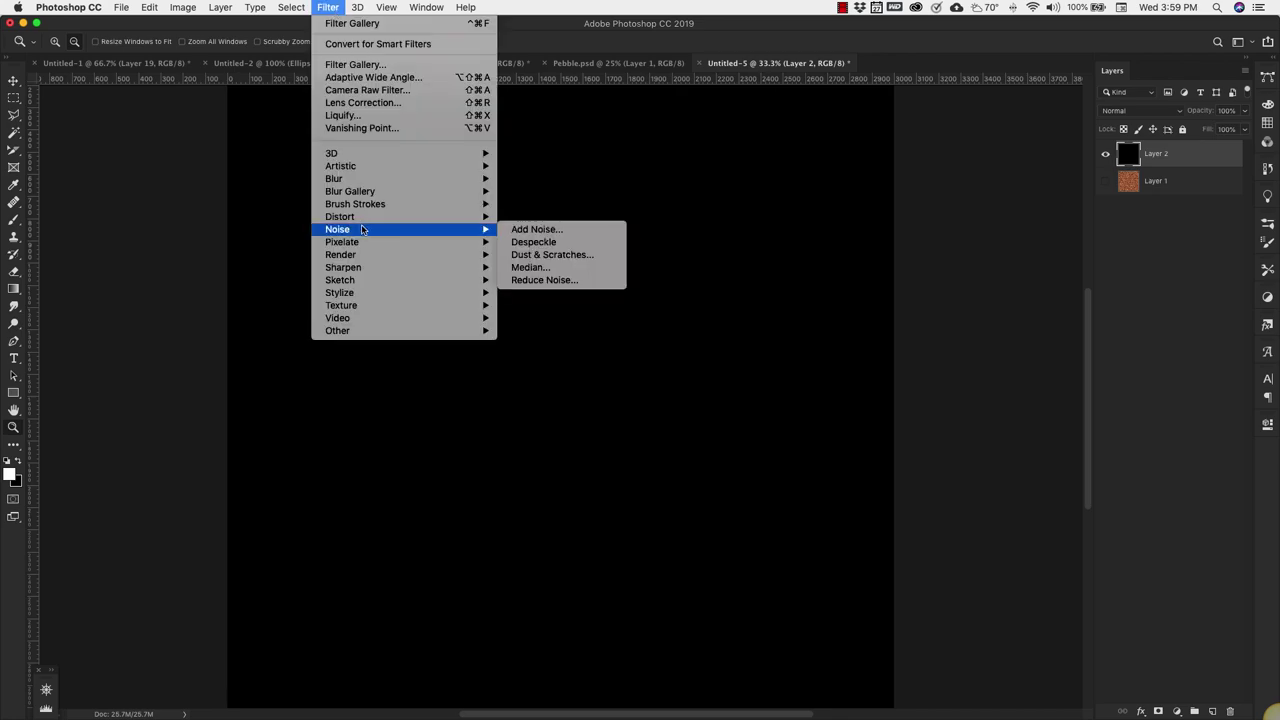
click(552, 232)
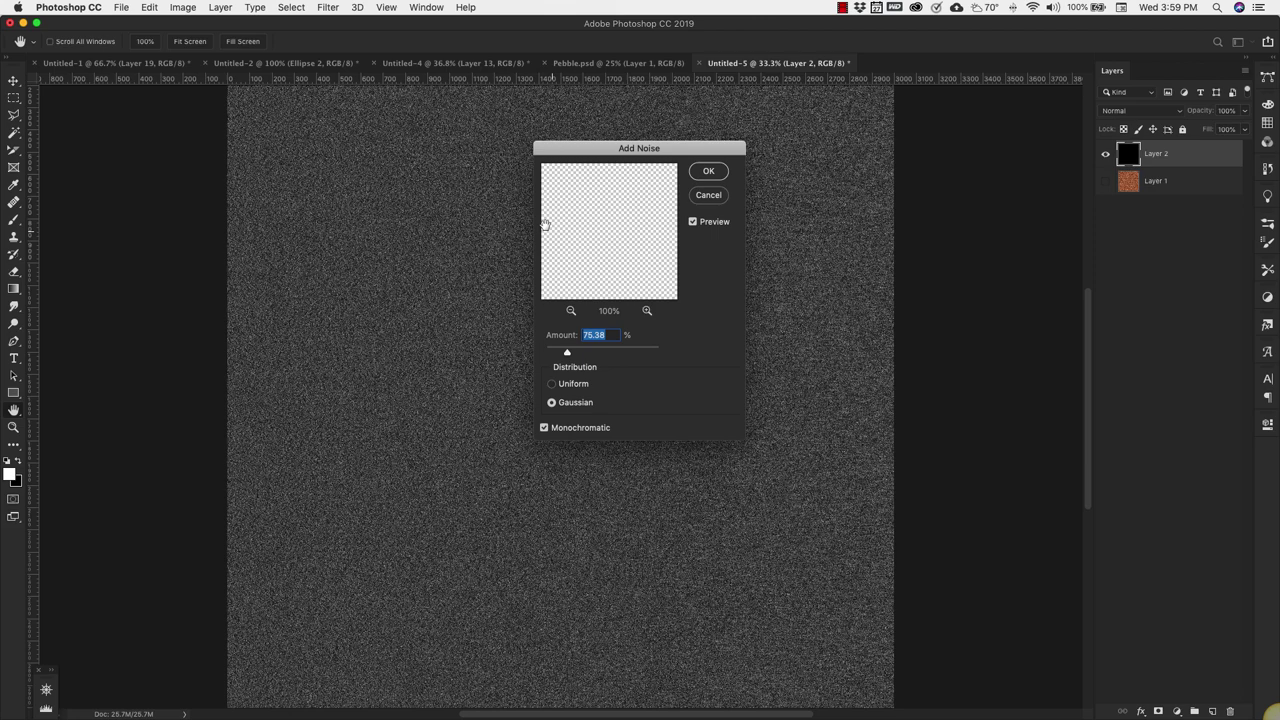
text(100)
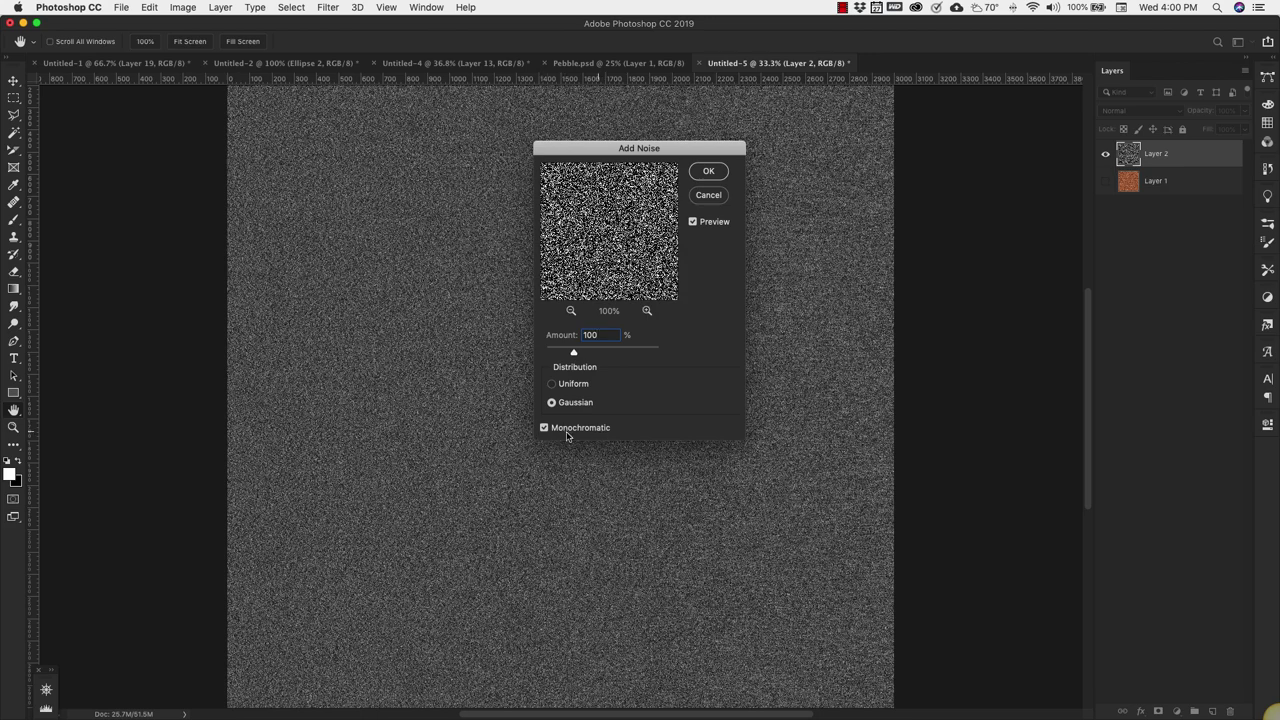
click(707, 172)
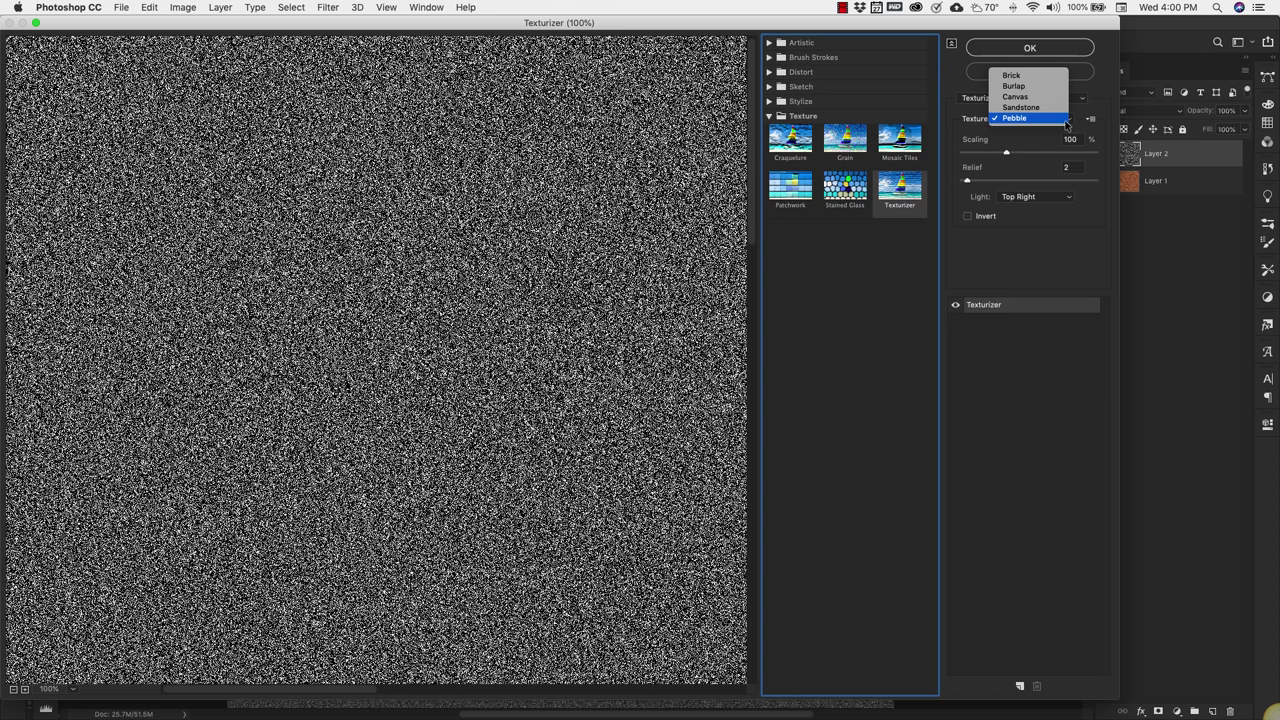
Step: Set the Texturizer to Sandstone with Scaling 130 and Relief 30
click(1038, 108)
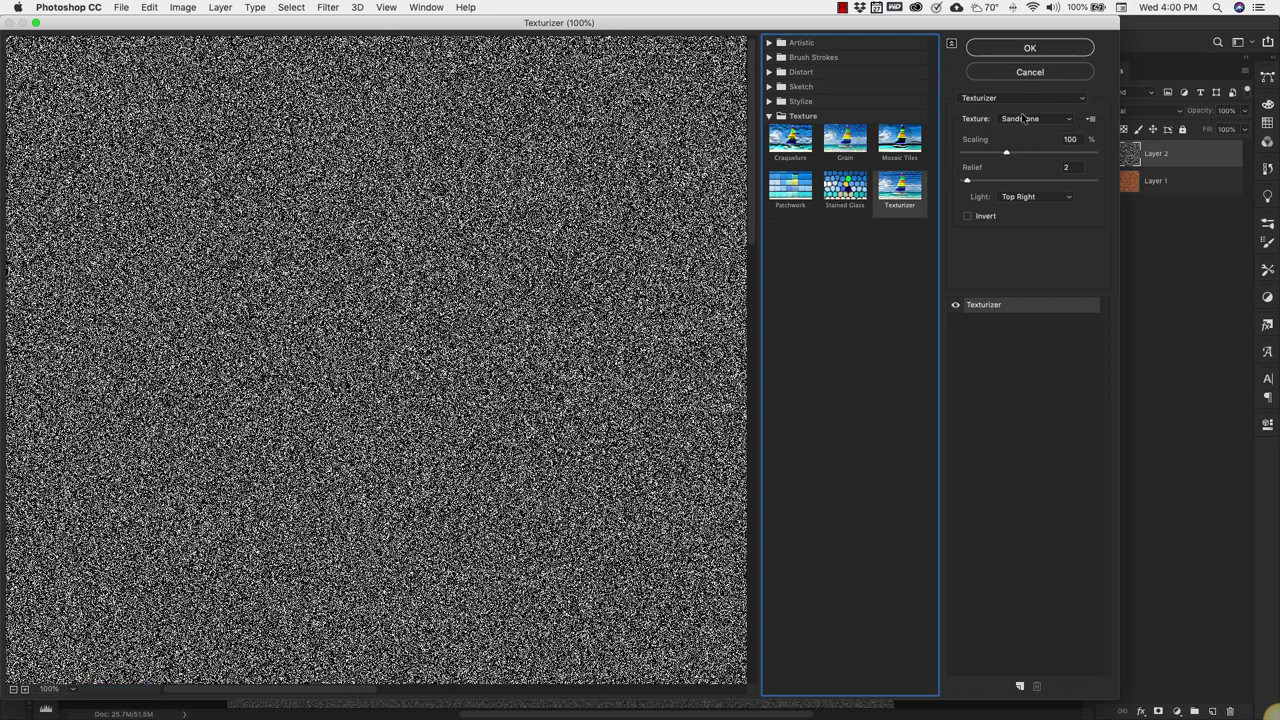
drag(1008, 155, 1033, 155)
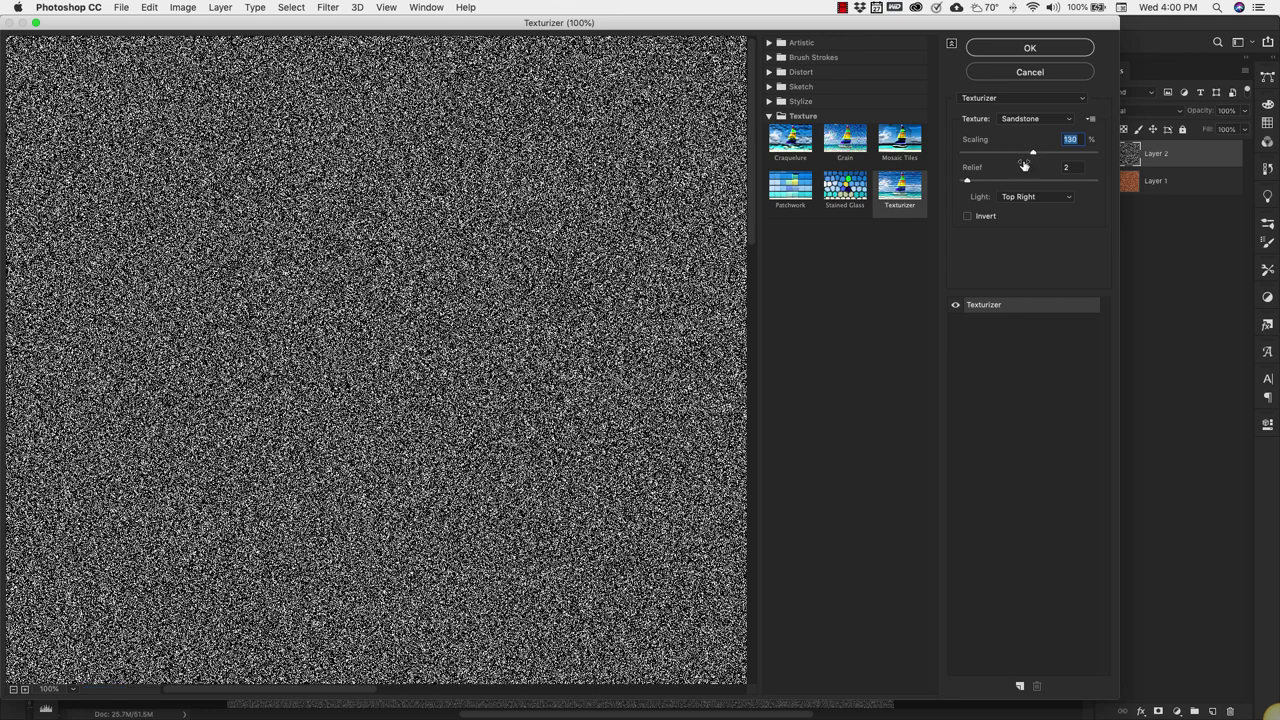
click(968, 182)
drag(968, 182, 1041, 180)
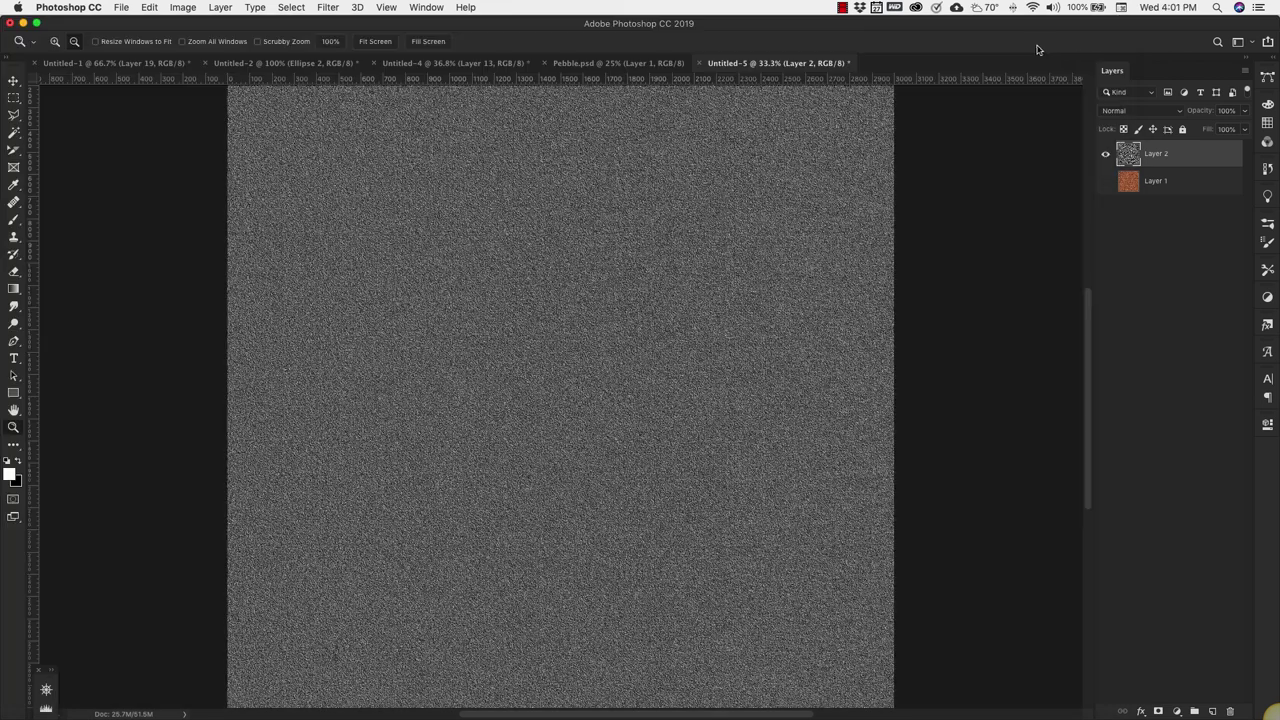
Step: Set the foreground colour to dark brown 713d0b
click(10, 476)
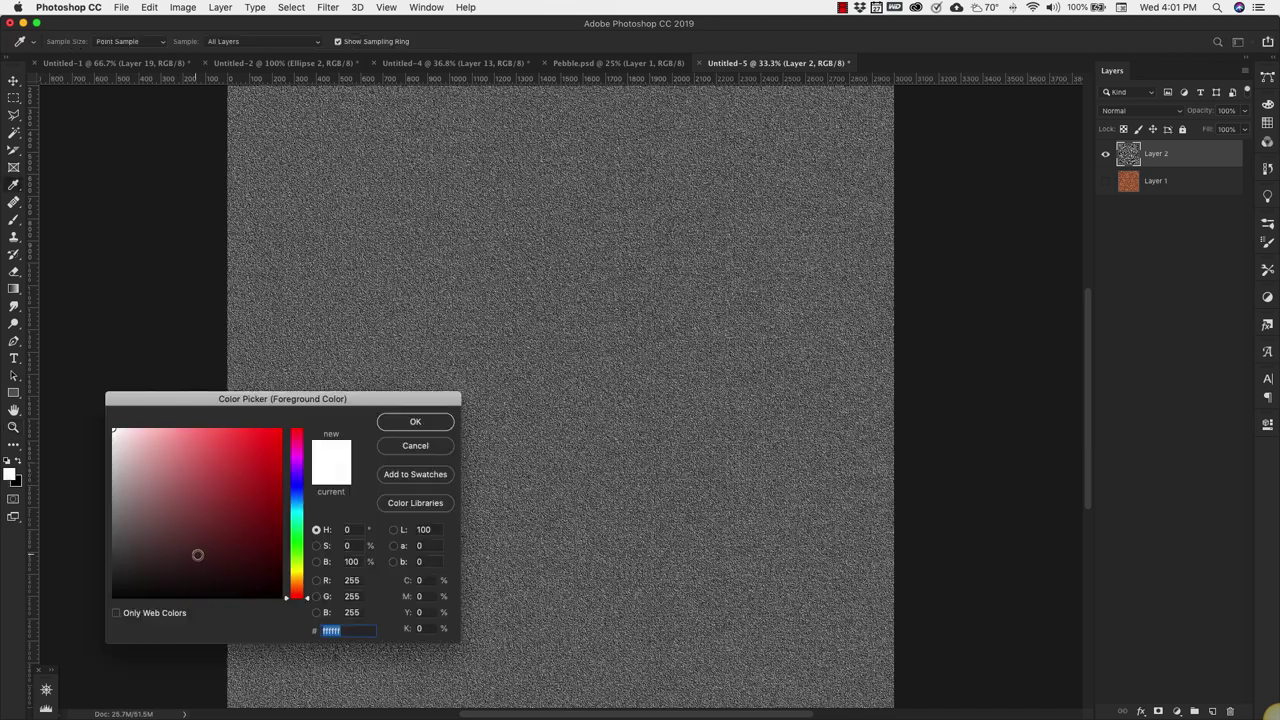
click(297, 579)
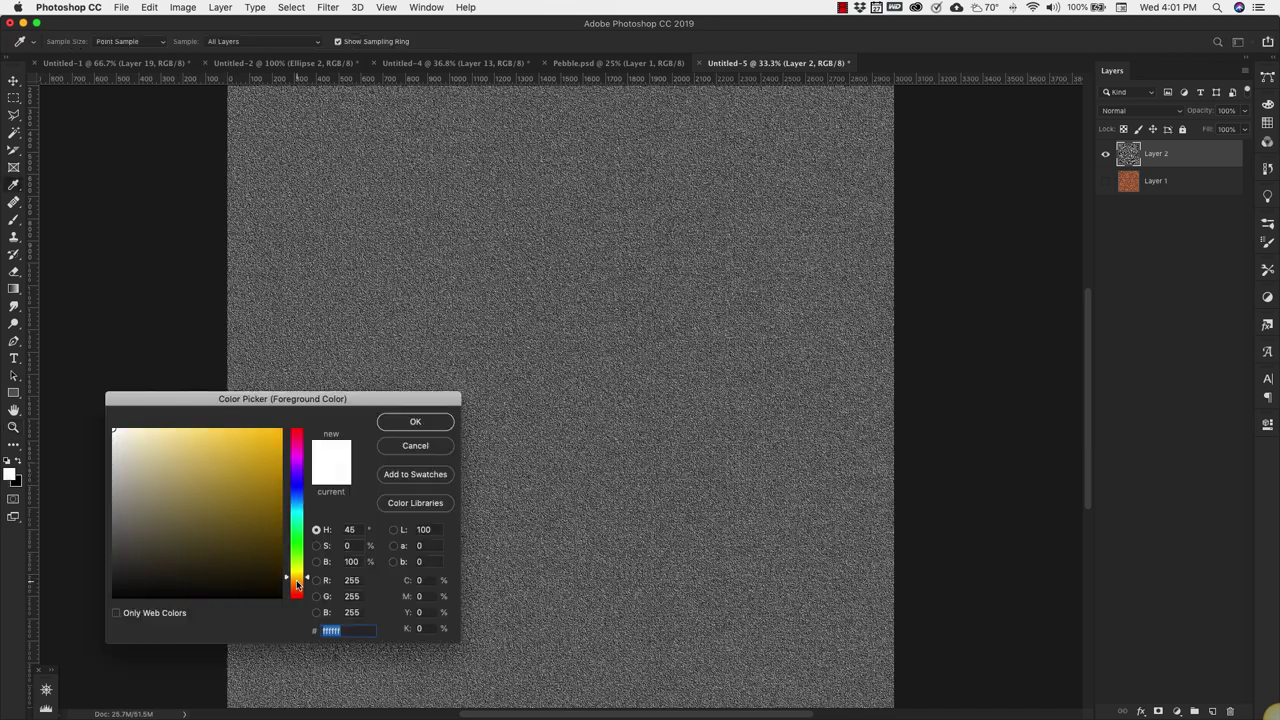
click(297, 586)
drag(271, 560, 271, 533)
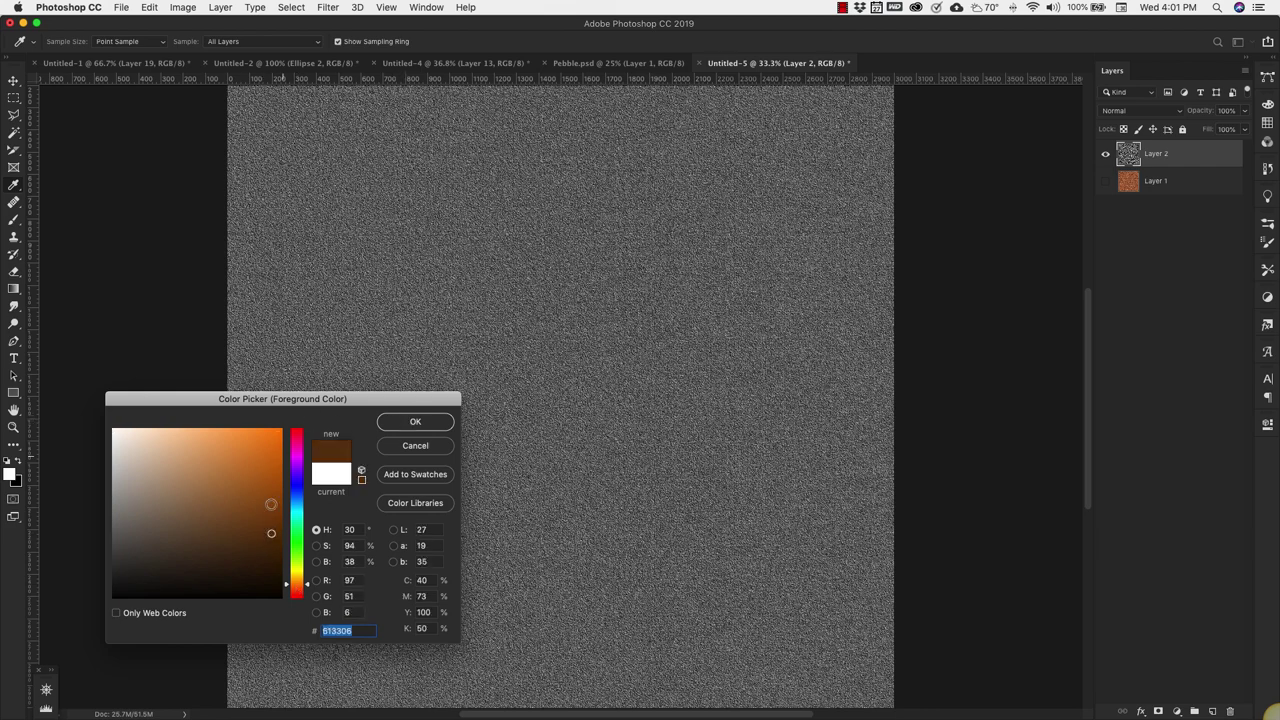
click(265, 522)
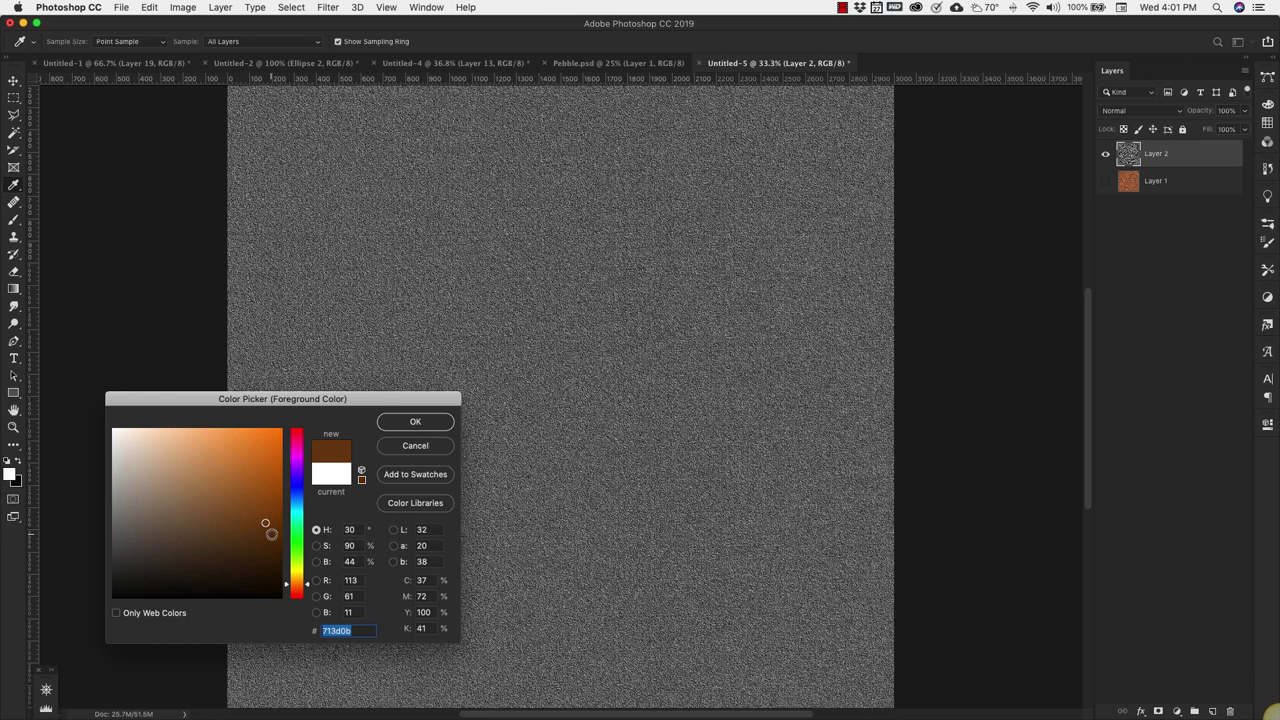
click(402, 424)
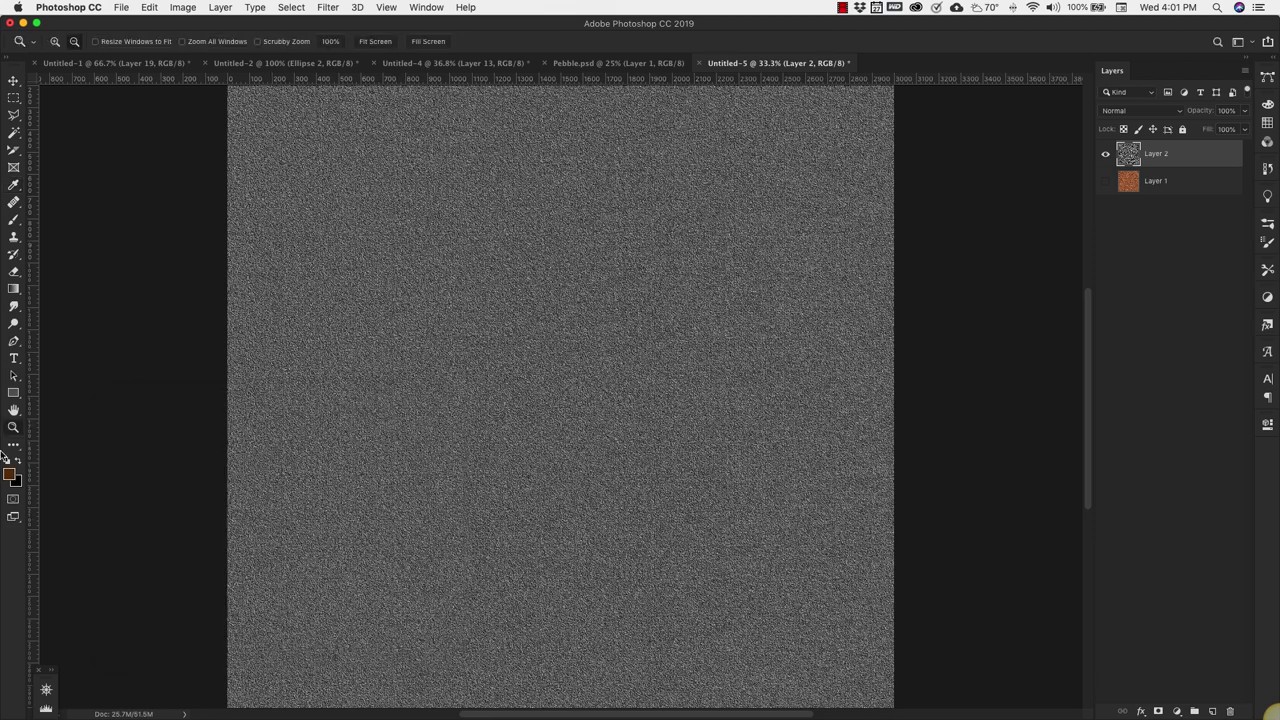
Step: Set the background colour to a matching brown 703b06
click(17, 487)
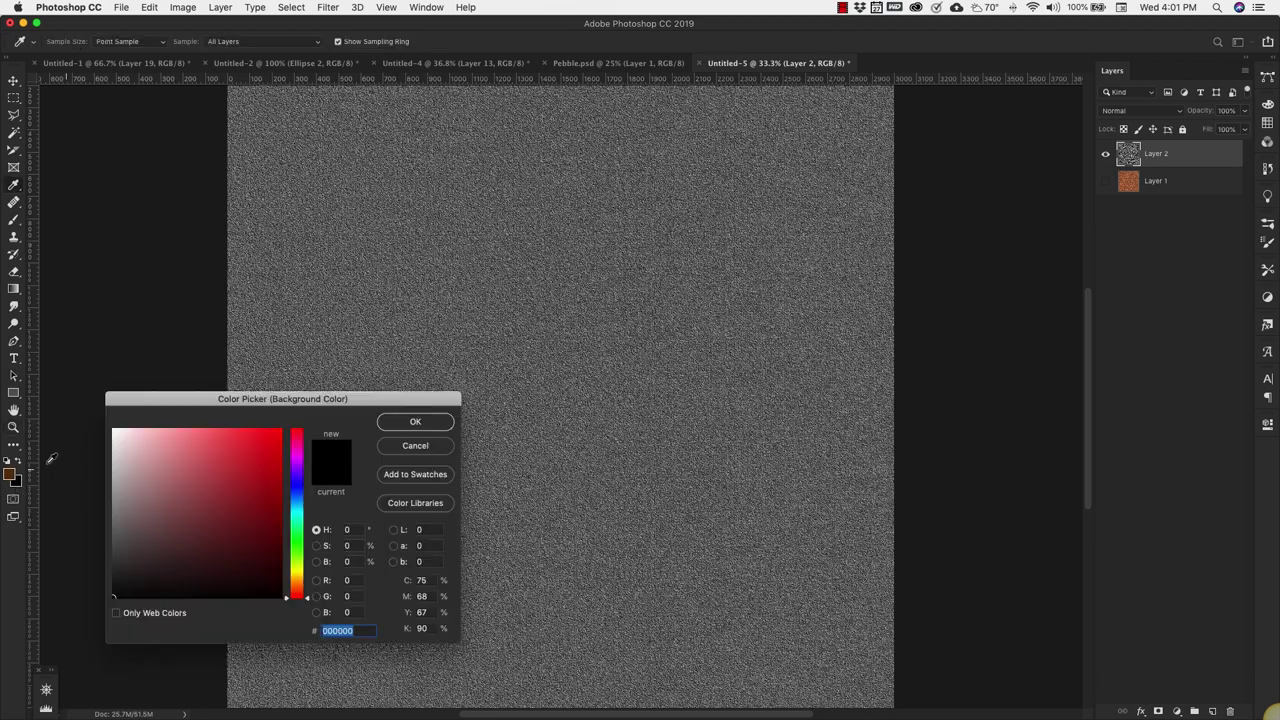
click(10, 472)
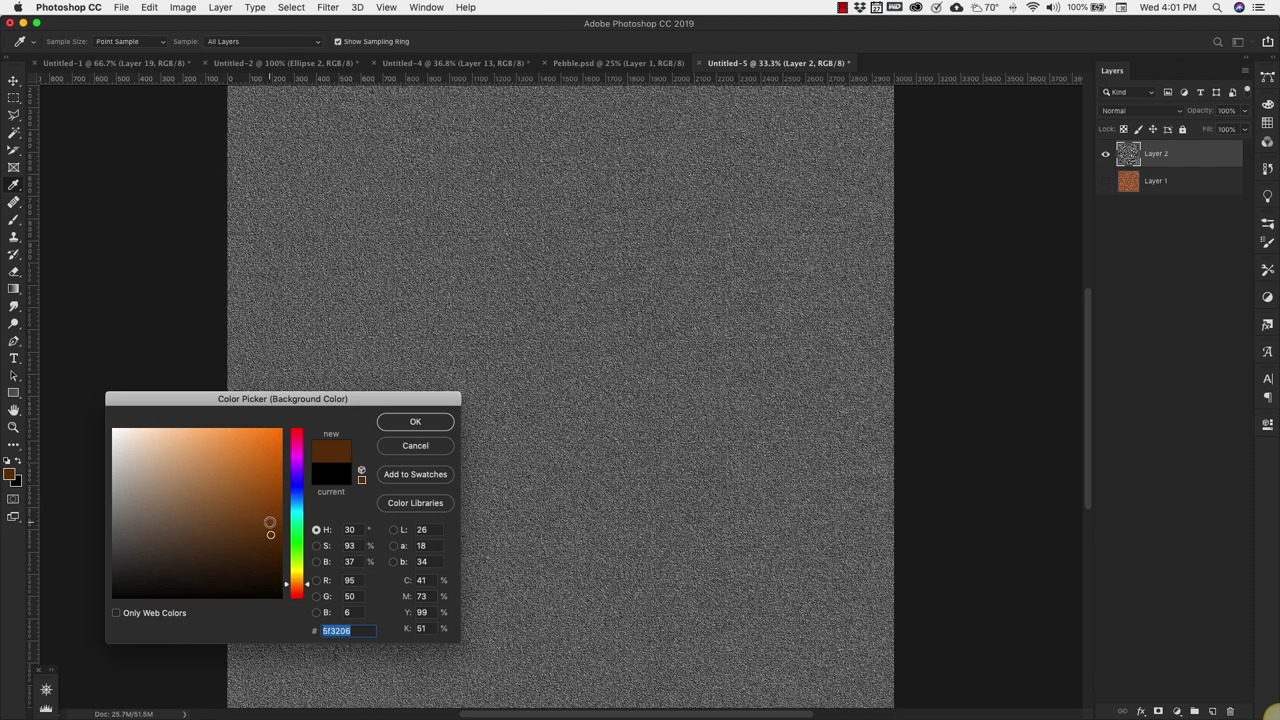
click(270, 523)
click(415, 423)
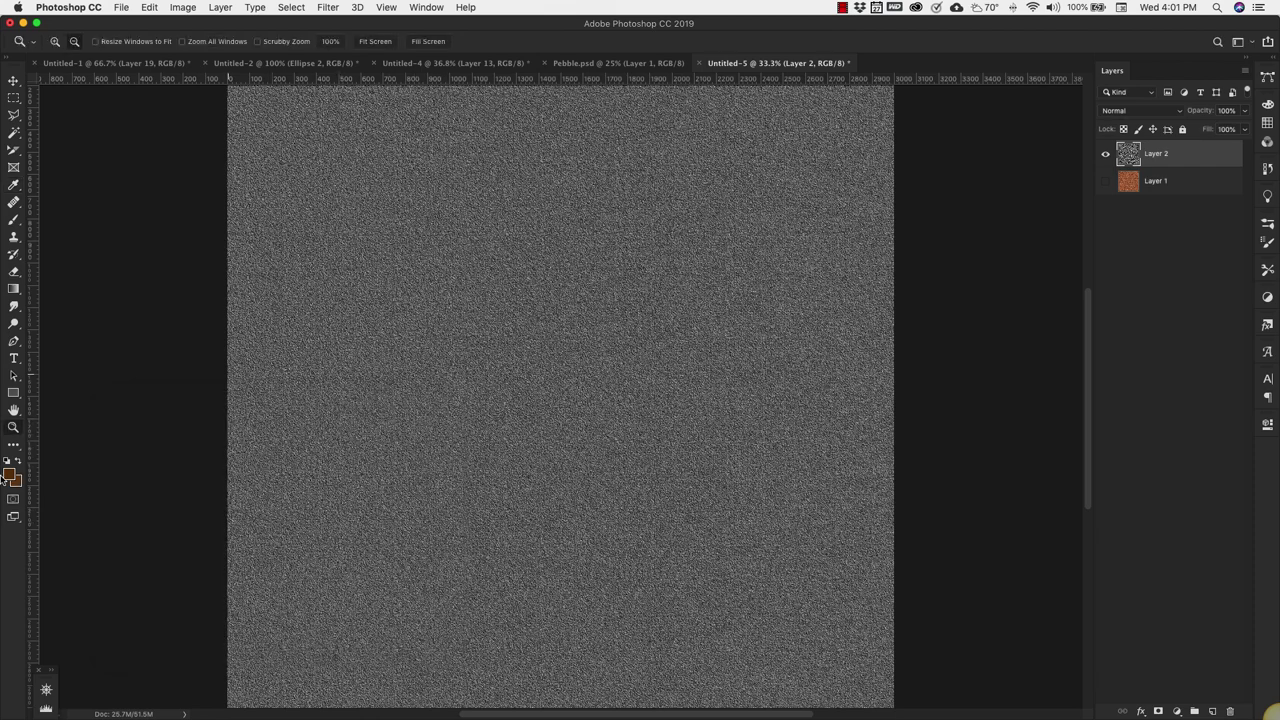
Step: Add a new layer and fill it with brown Render Clouds
click(1212, 711)
click(327, 9)
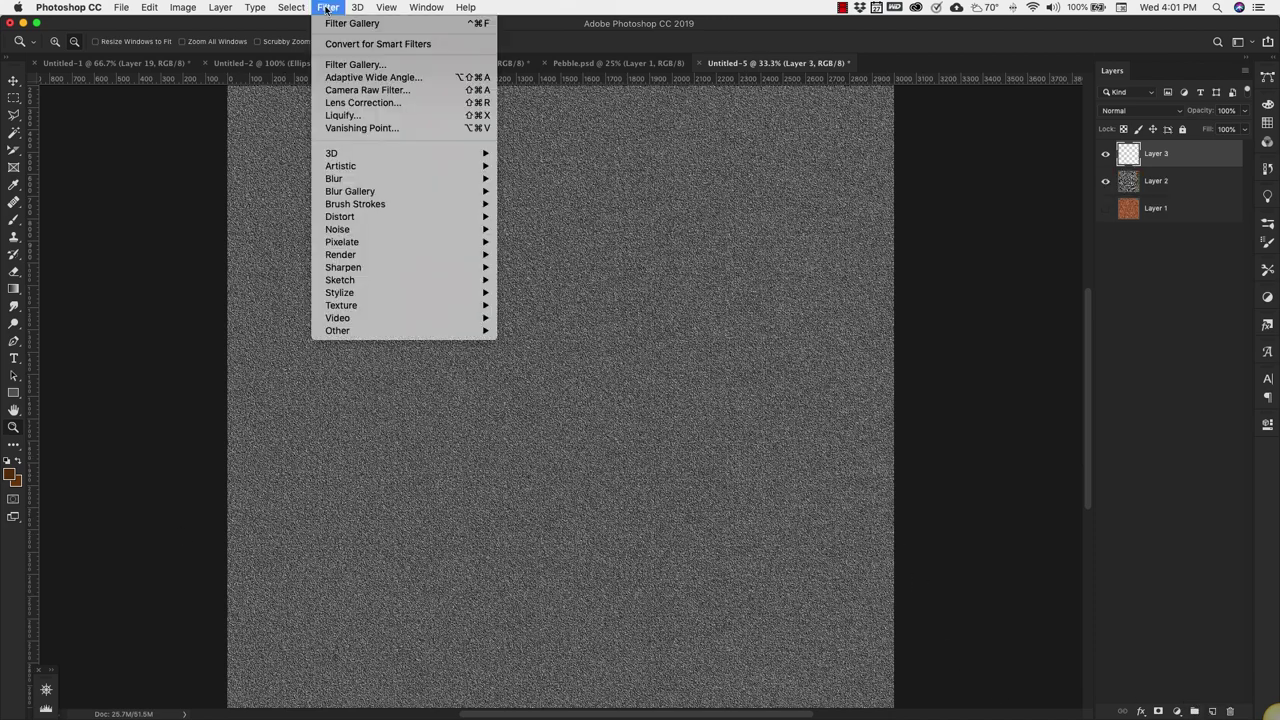
mouse_move(497, 257)
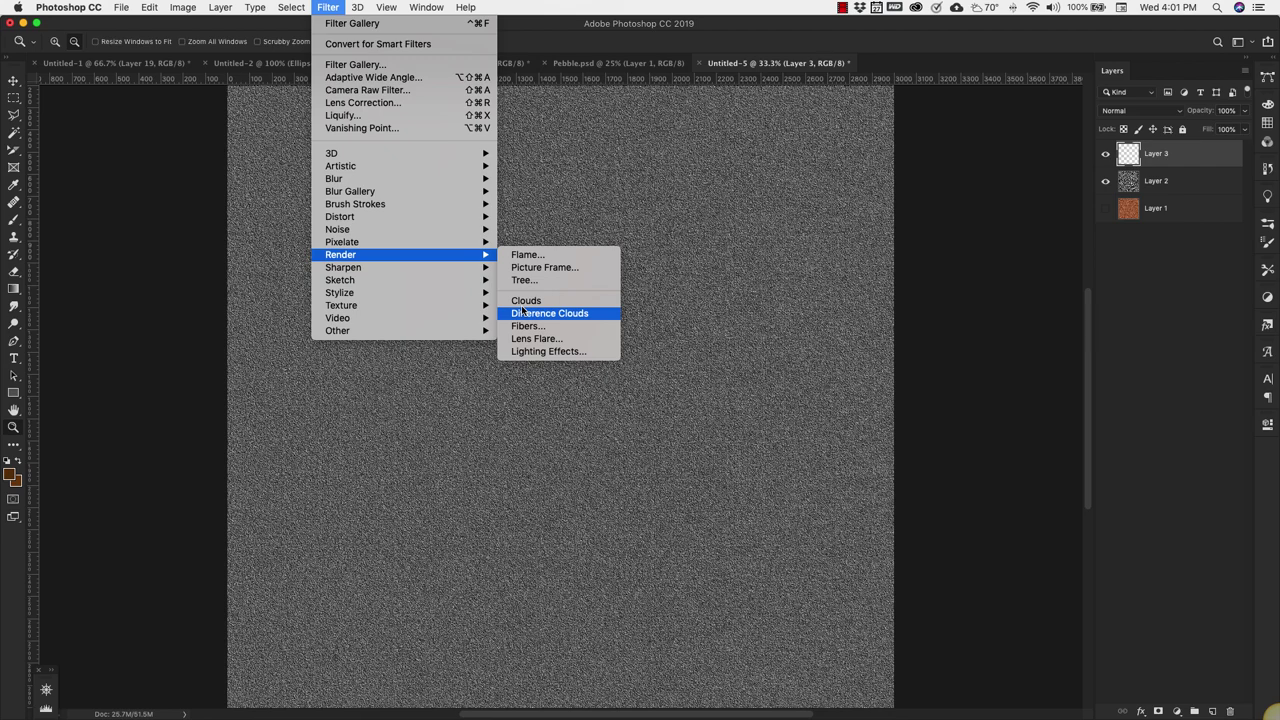
click(523, 301)
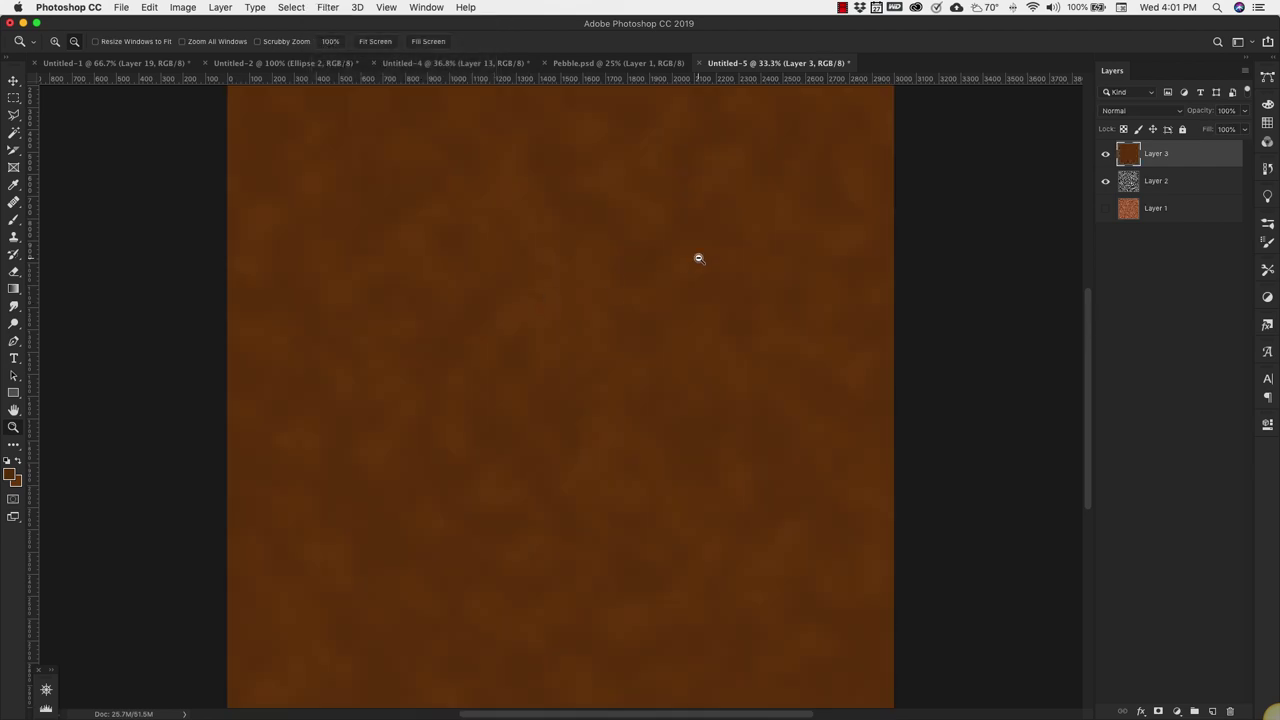
Step: Lower the brown layer's opacity to 80%
click(1244, 129)
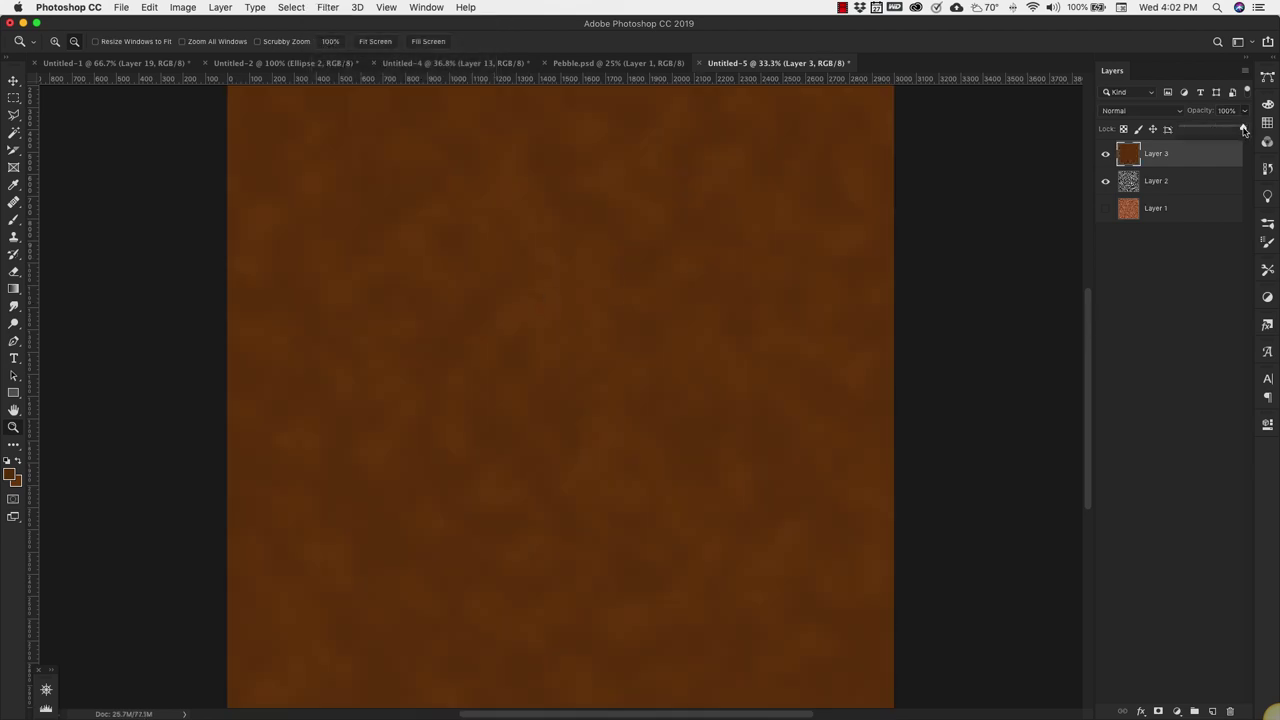
drag(1244, 129, 1230, 133)
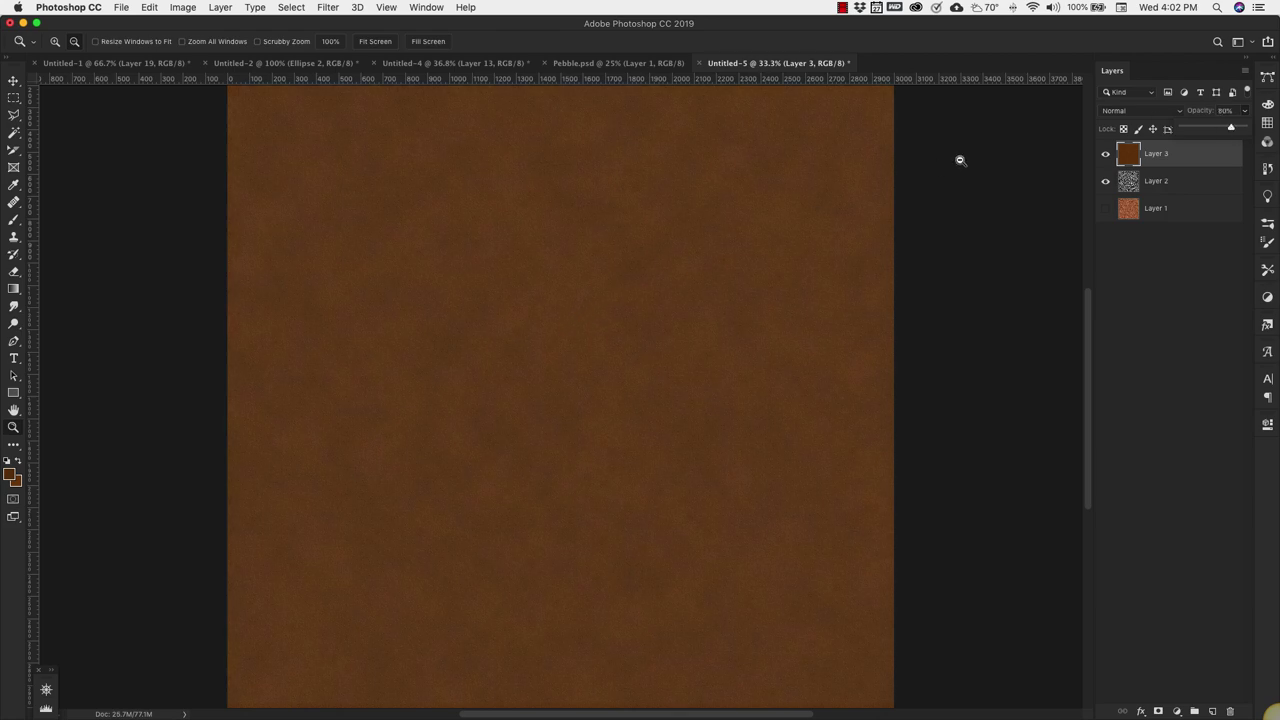
mouse_move(1232, 131)
mouse_down()
mouse_move(1254, 131)
mouse_move(1232, 132)
mouse_up()
Step: Add another new layer filled with brown Render Clouds
click(1212, 711)
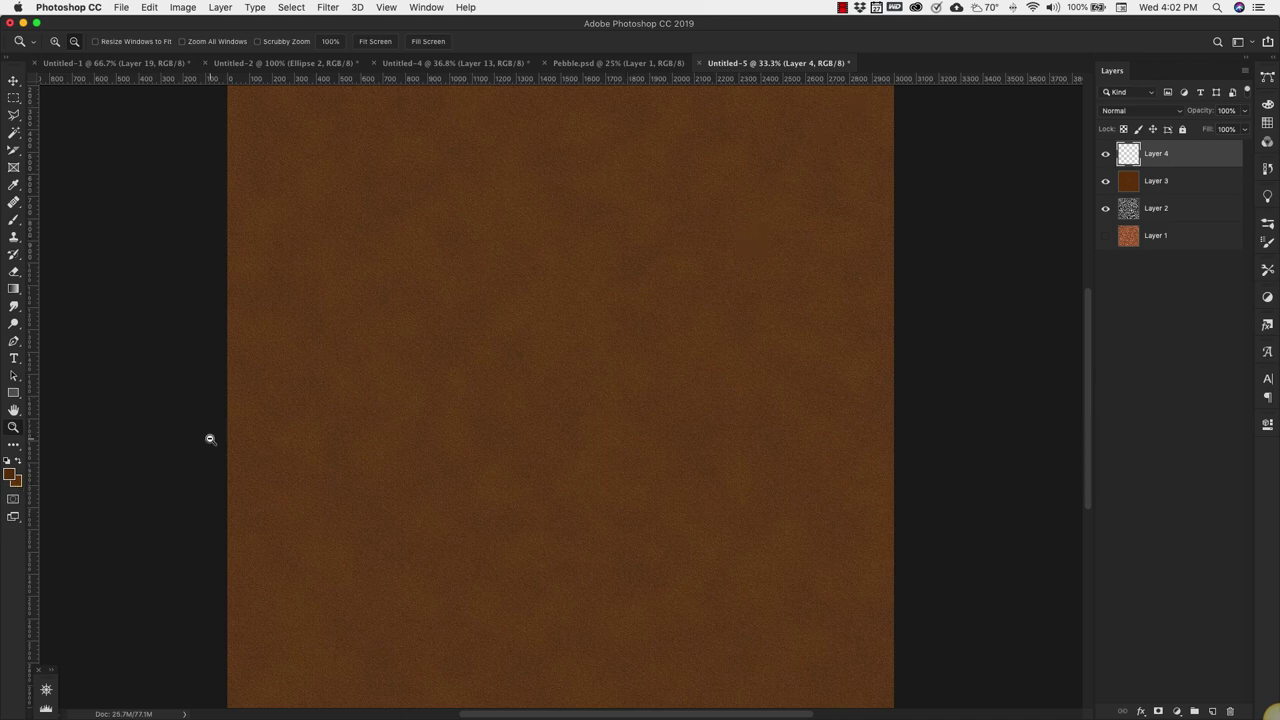
click(331, 10)
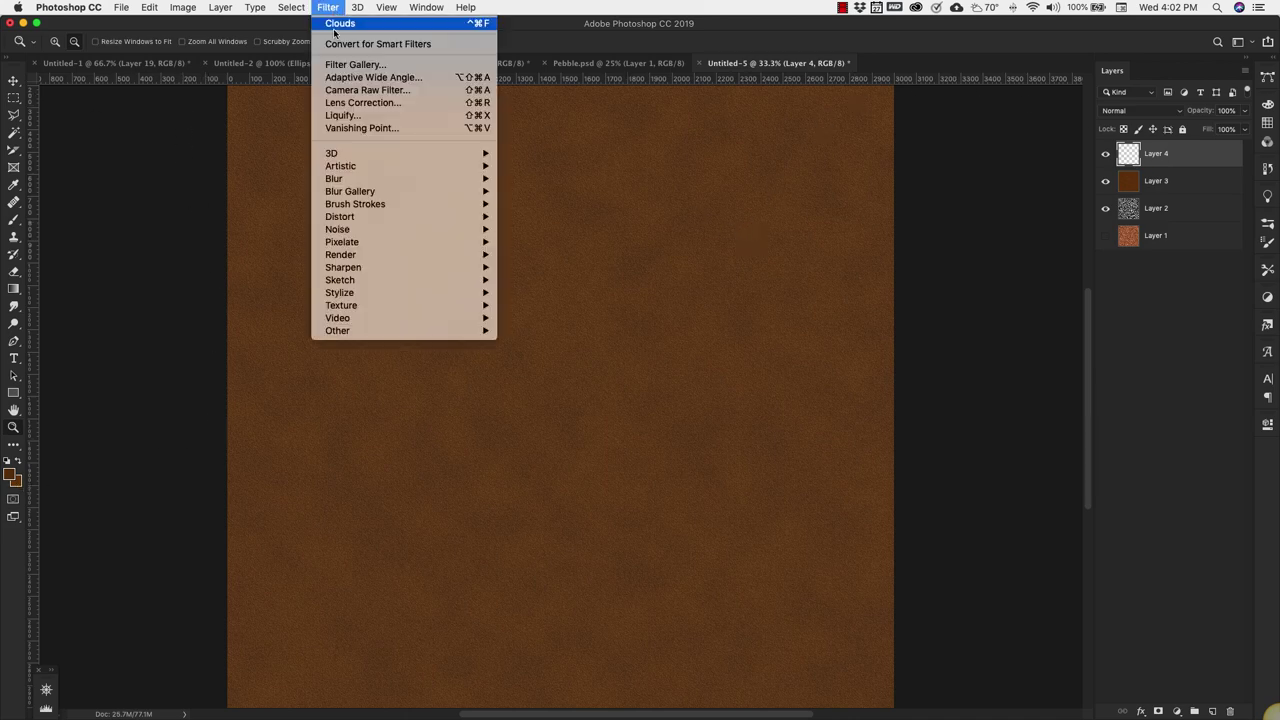
mouse_move(406, 256)
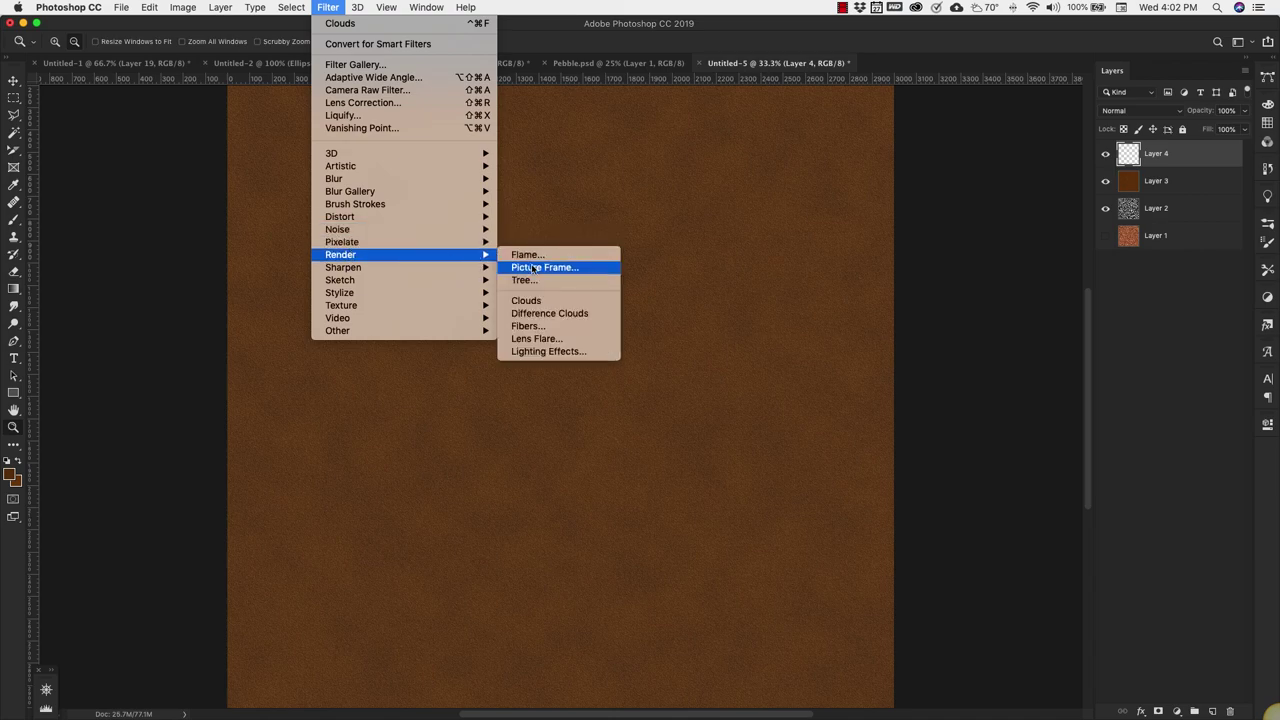
click(528, 301)
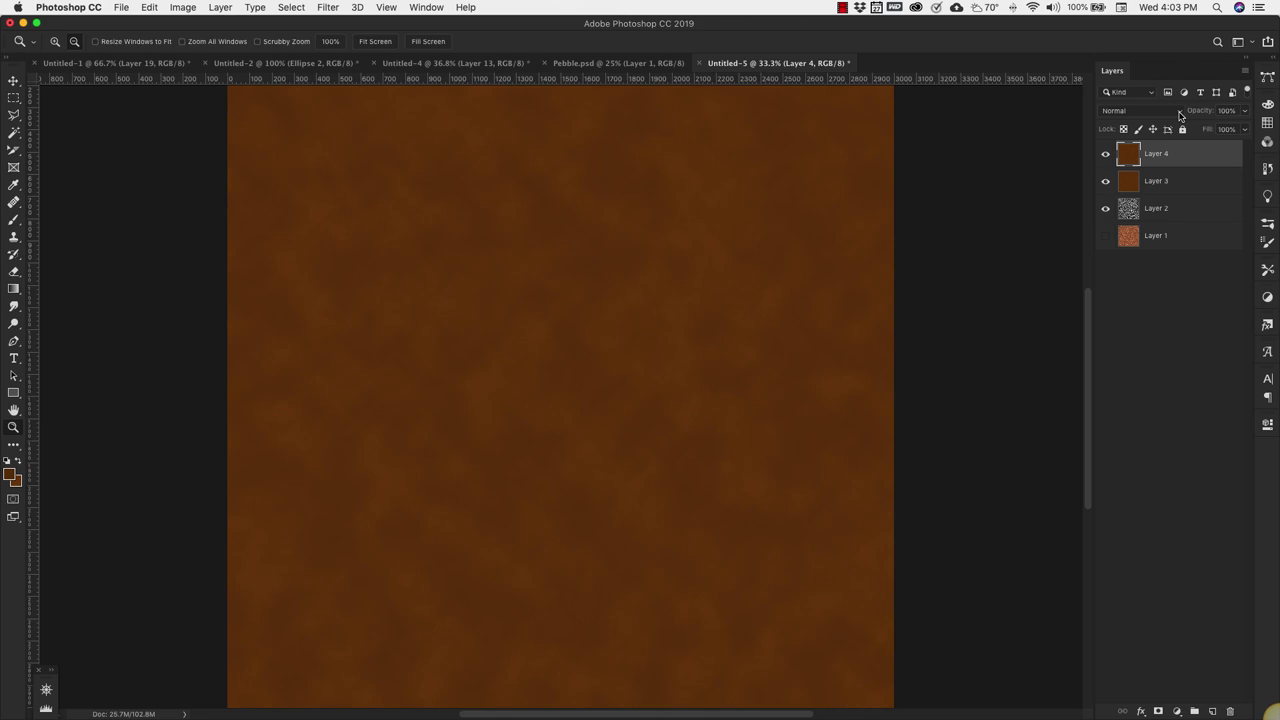
Step: Blend the clouds layer in Soft Light and place the brown layer above it
click(1179, 116)
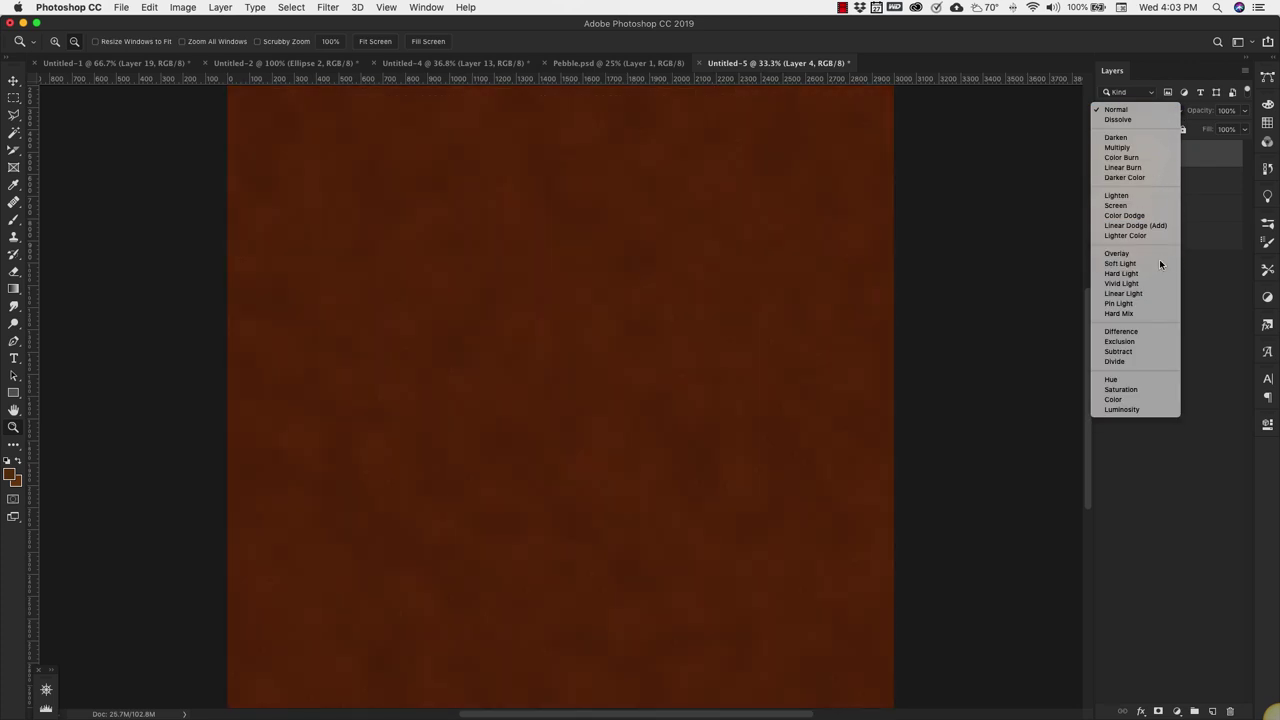
click(1159, 262)
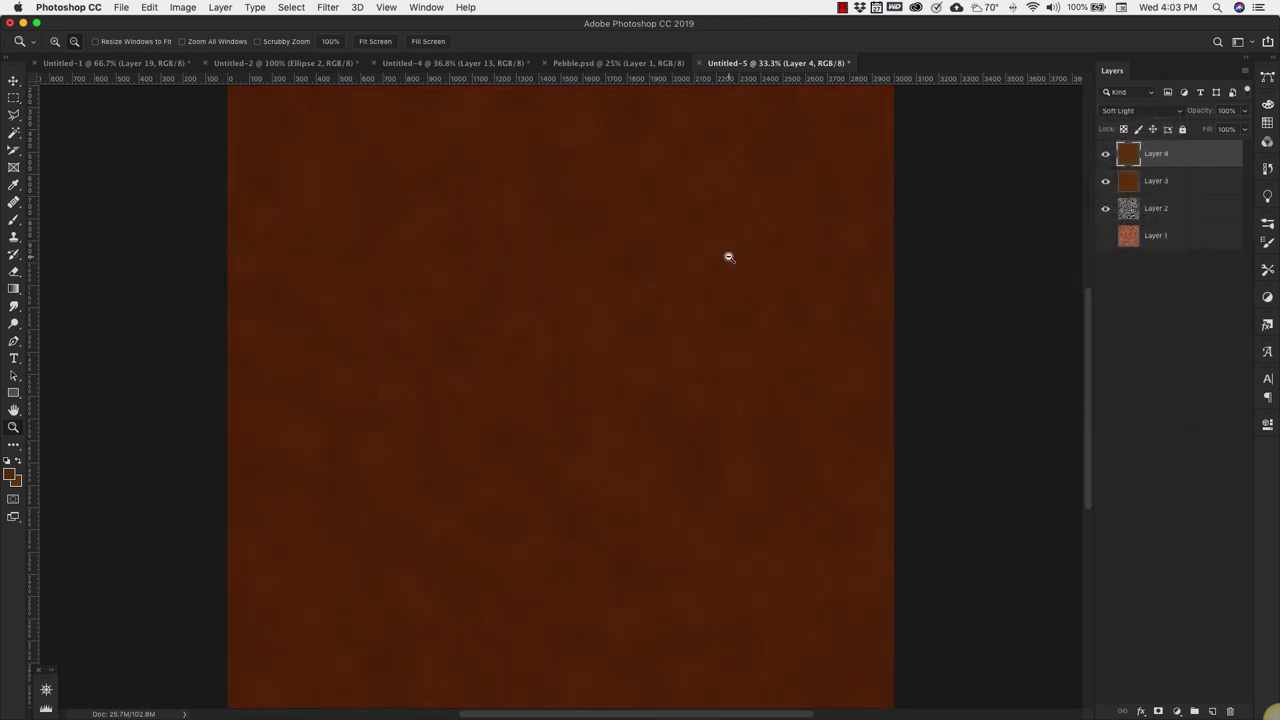
drag(1156, 181, 1152, 157)
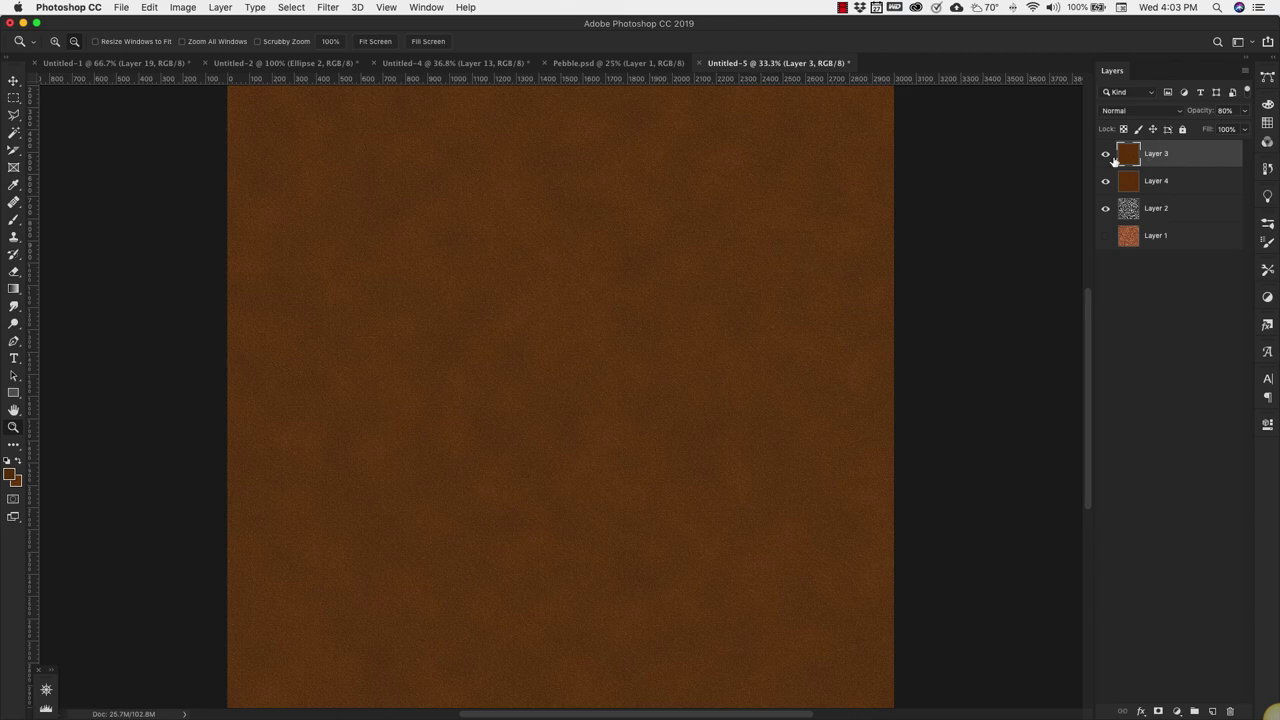
click(1106, 154)
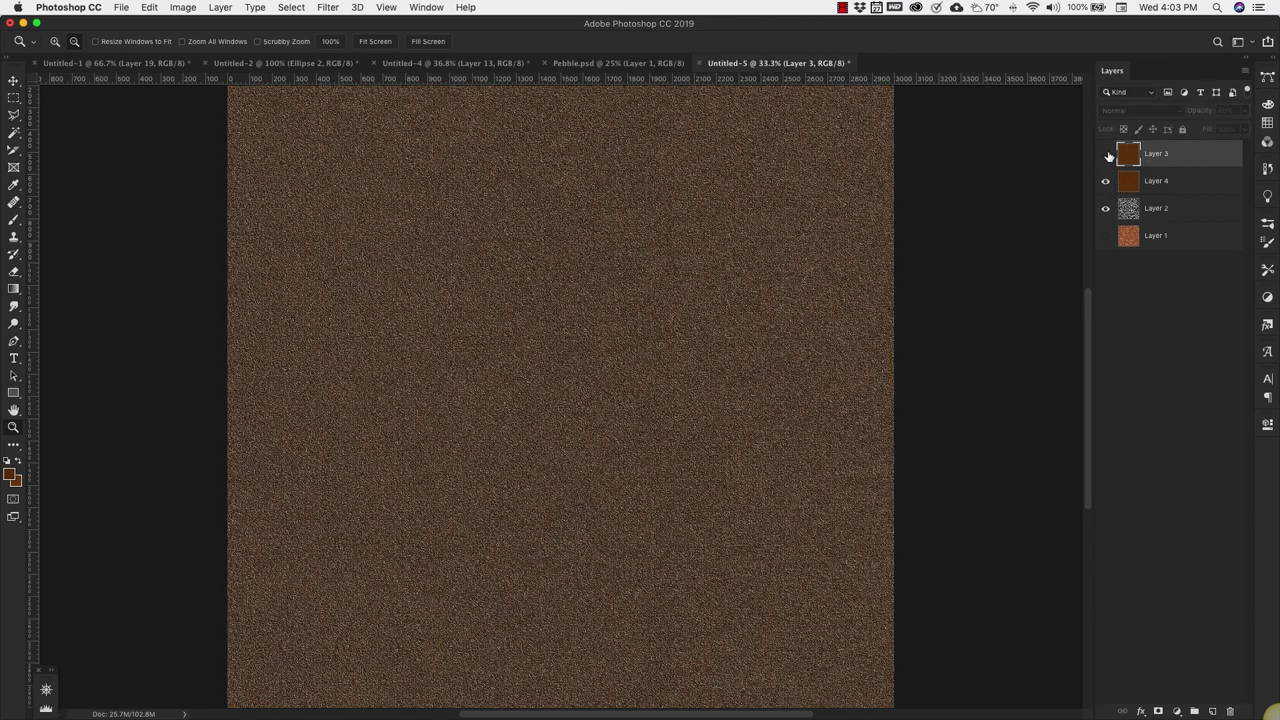
click(1106, 154)
click(1158, 182)
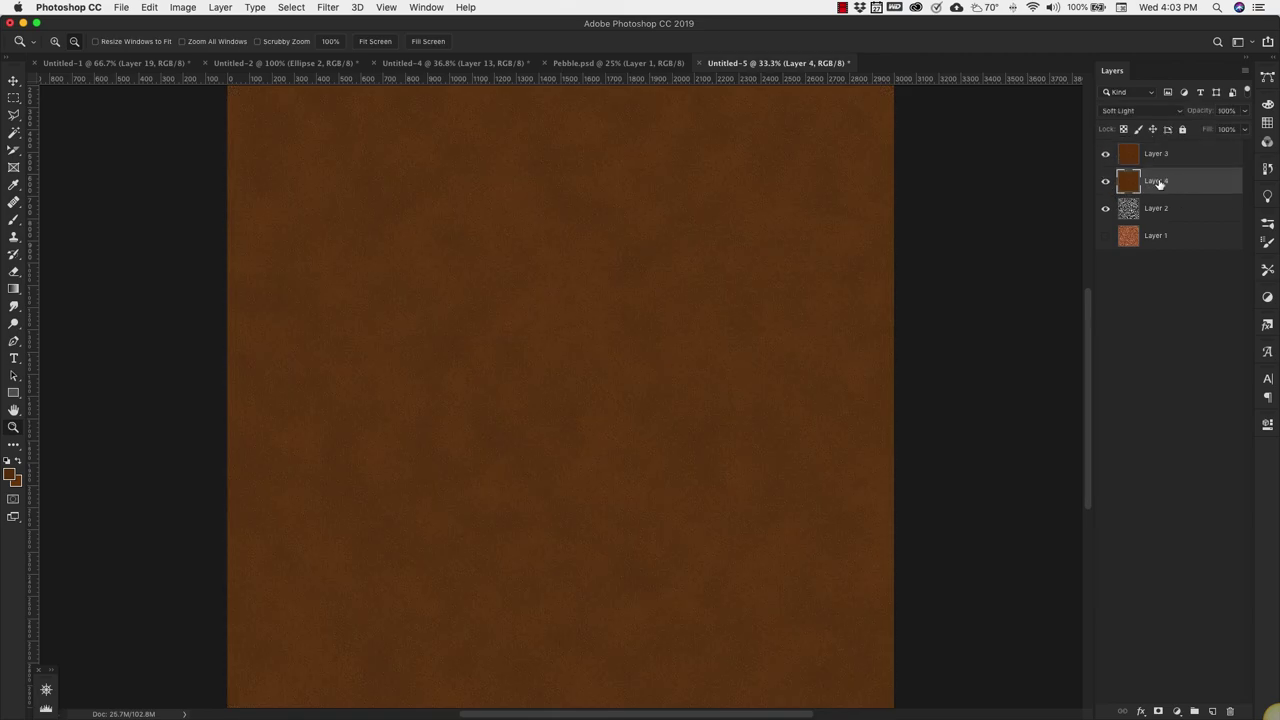
Step: Rename the clouds layer 'soft light', the brown layer 'leather' and the texture layer 'Grain'
double_click(1158, 182)
text(soft light)
key(Return)
click(1146, 155)
double_click(1150, 154)
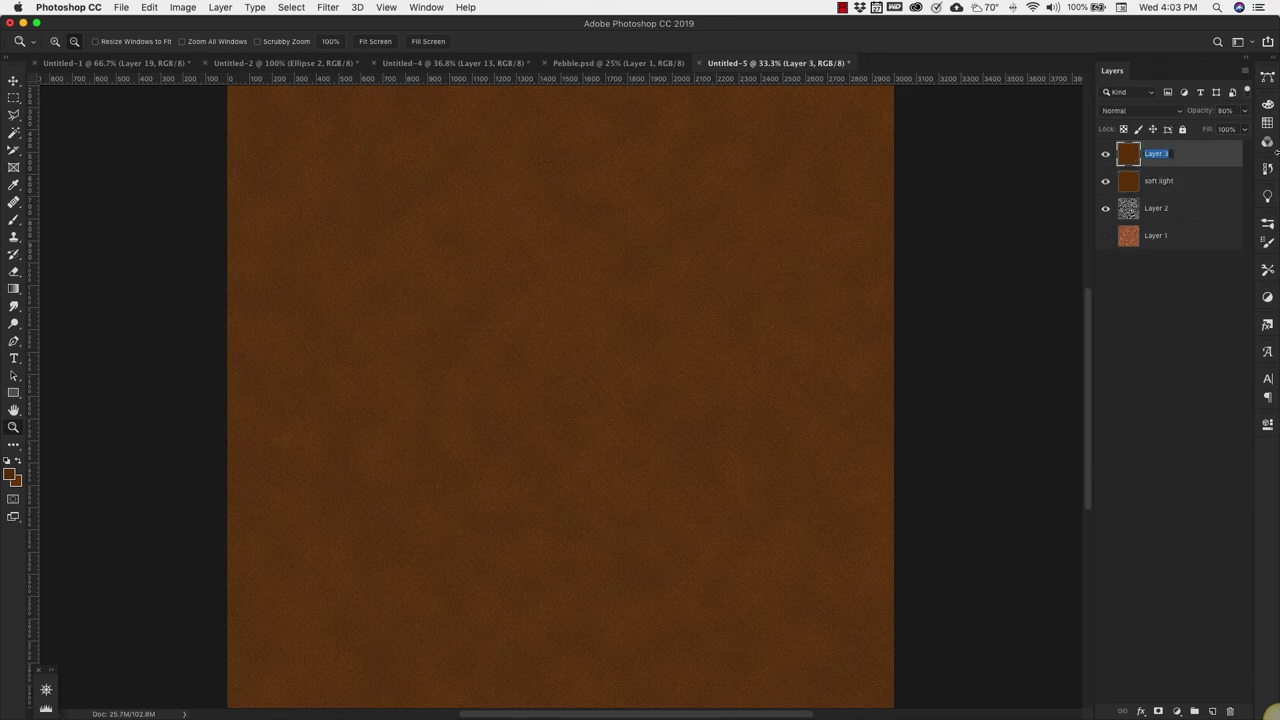
text(leather)
double_click(1156, 208)
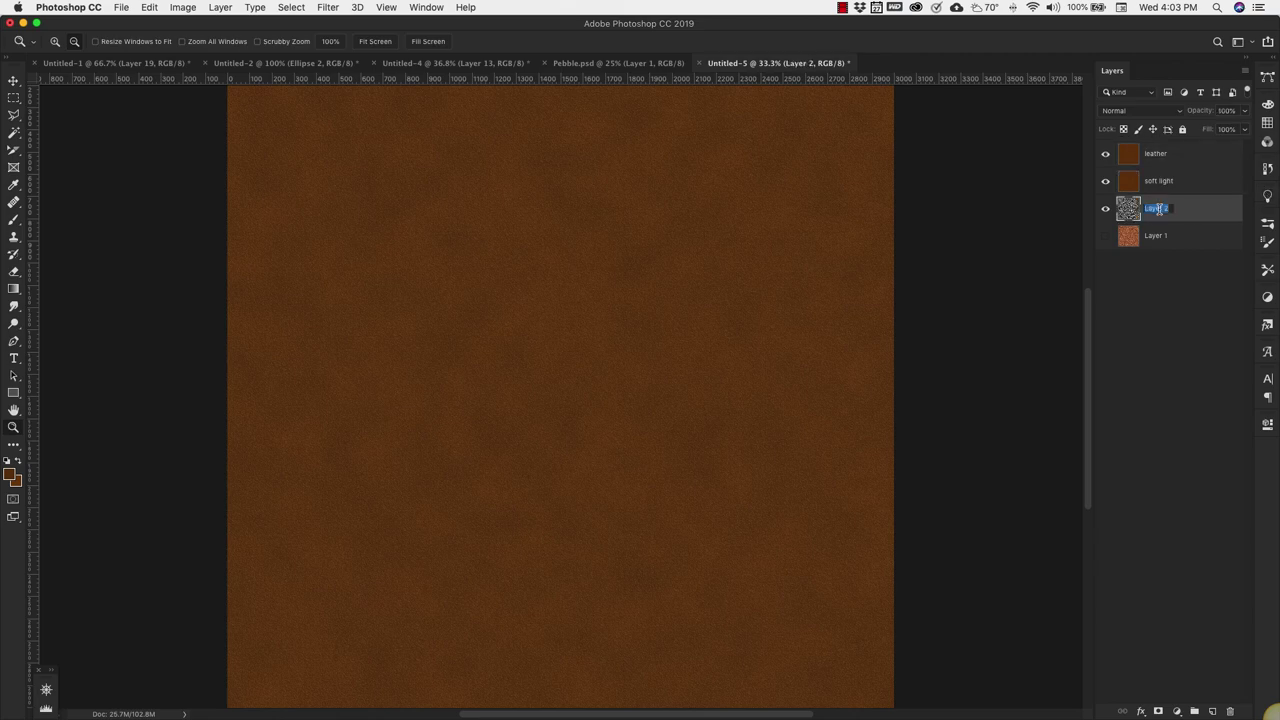
text(Grain)
key(Return)
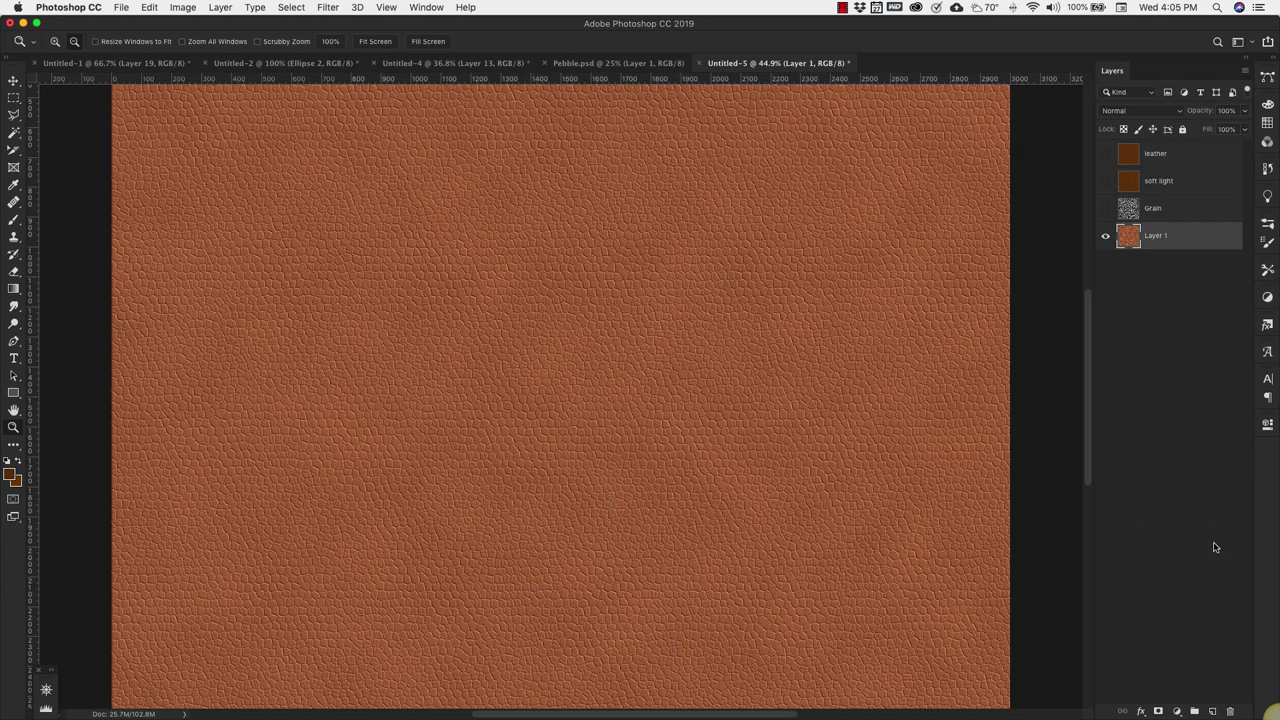
Step: Add a Hue/Saturation adjustment with Lightness +82 and Saturation -100
click(1176, 712)
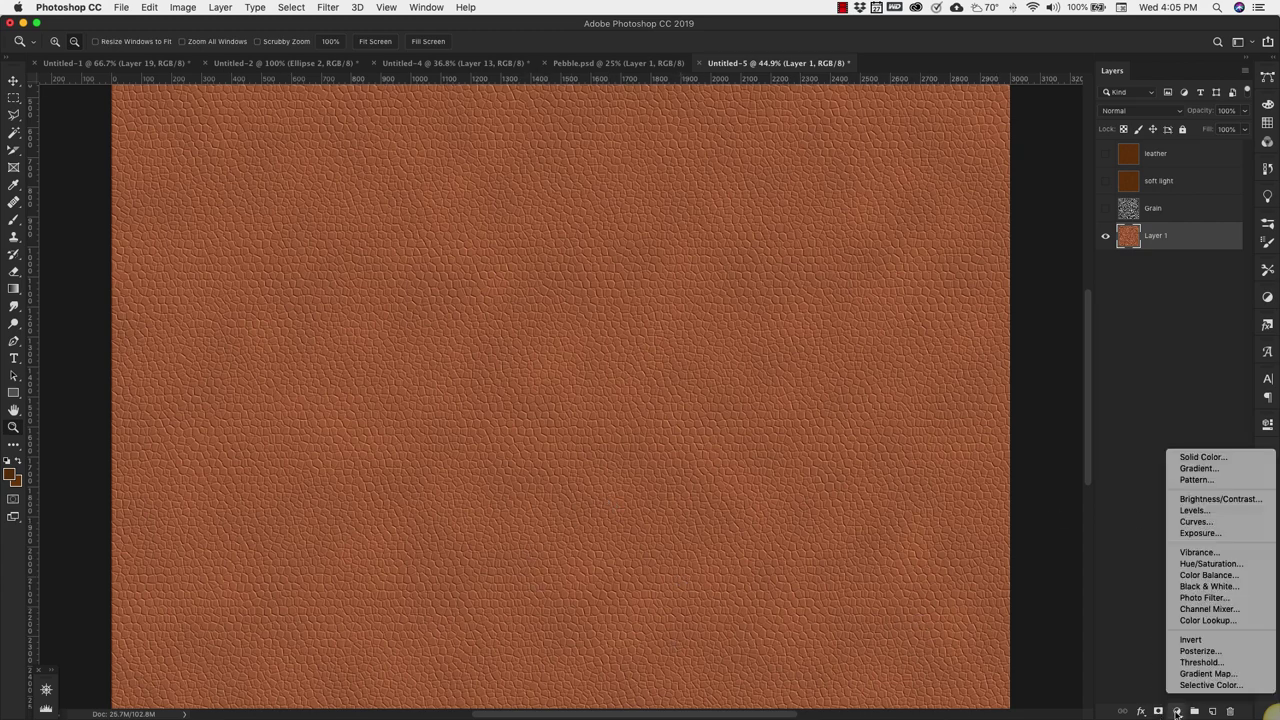
click(1215, 563)
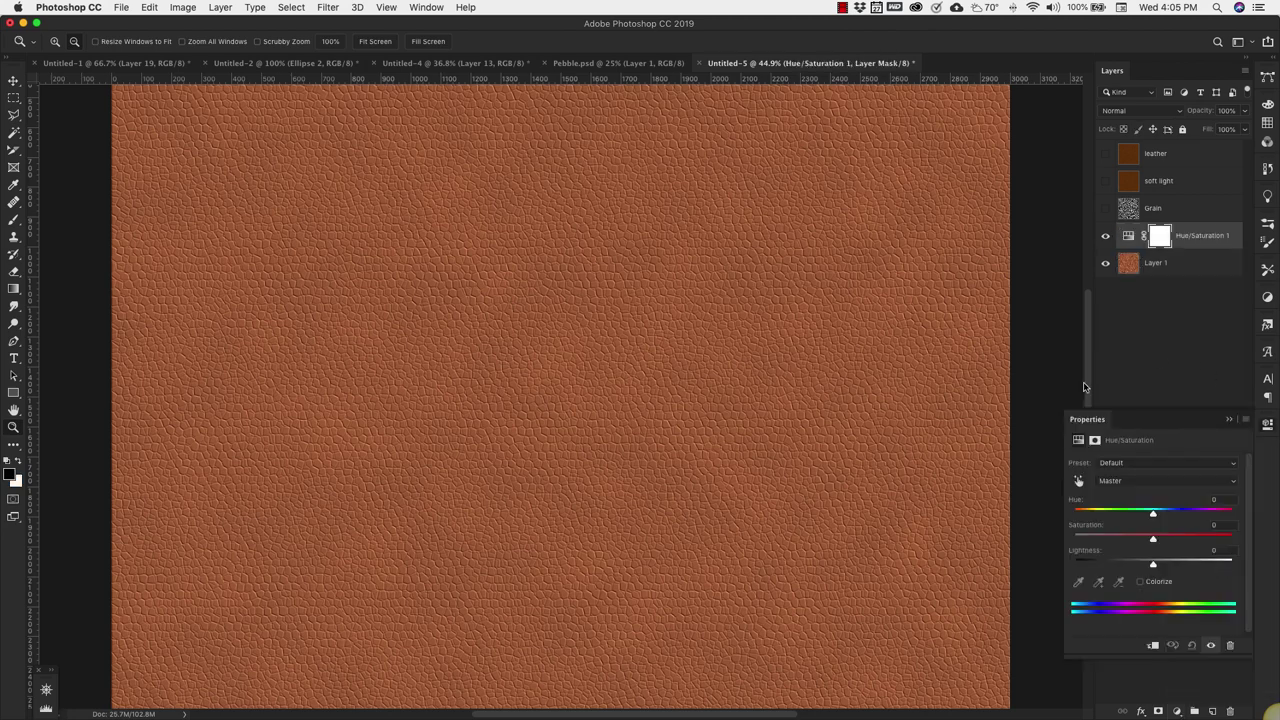
mouse_move(1153, 514)
mouse_down()
mouse_move(1232, 514)
mouse_move(1086, 518)
mouse_move(1153, 519)
mouse_up()
drag(1154, 567, 1217, 567)
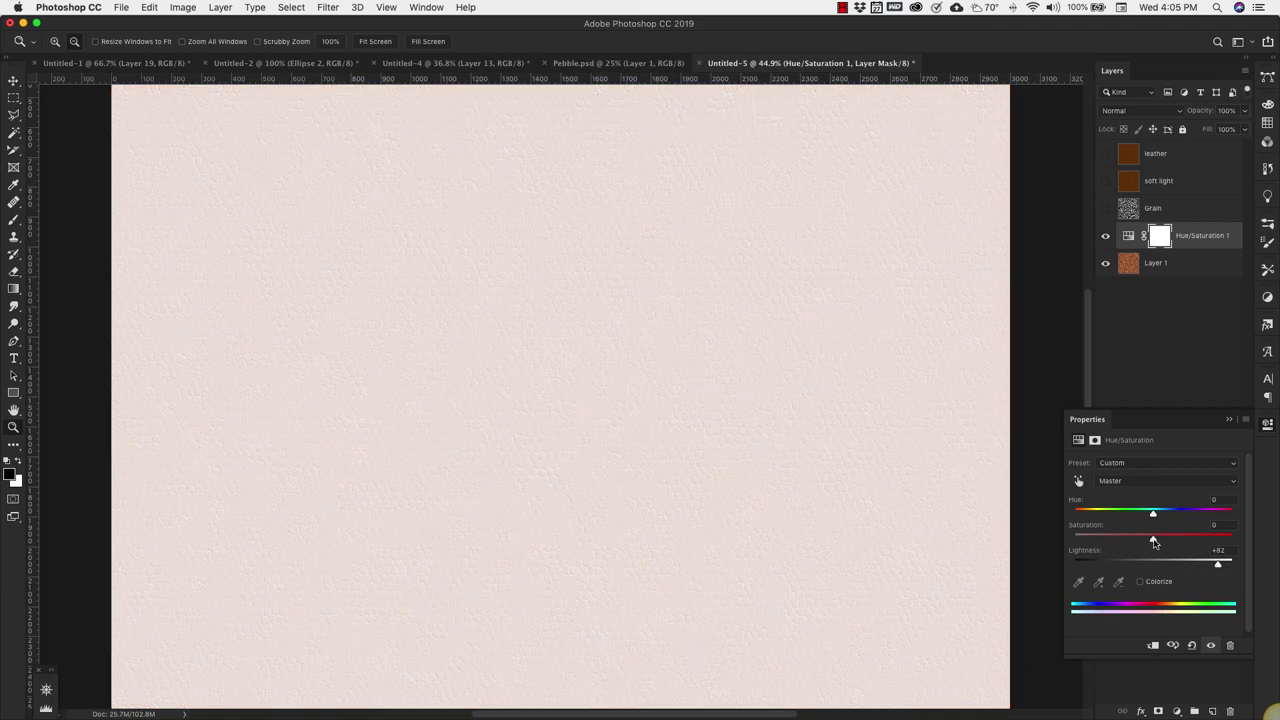
drag(1154, 541, 1074, 539)
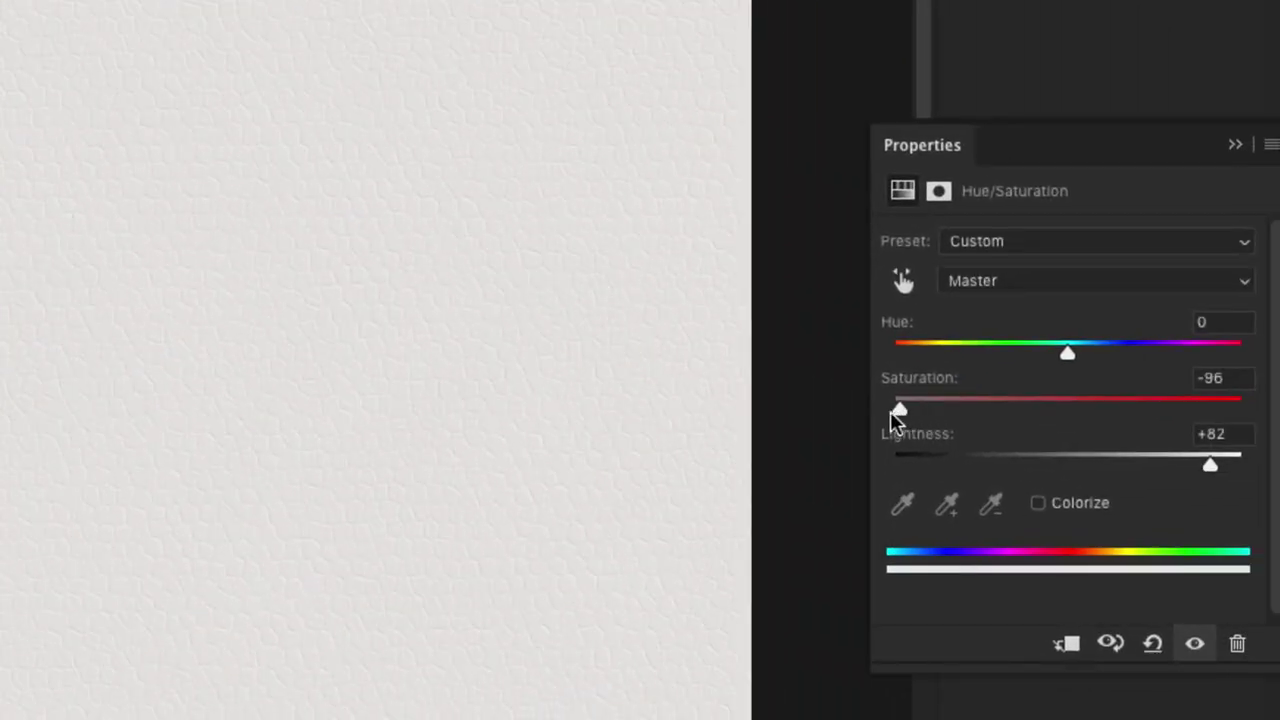
drag(895, 415, 886, 414)
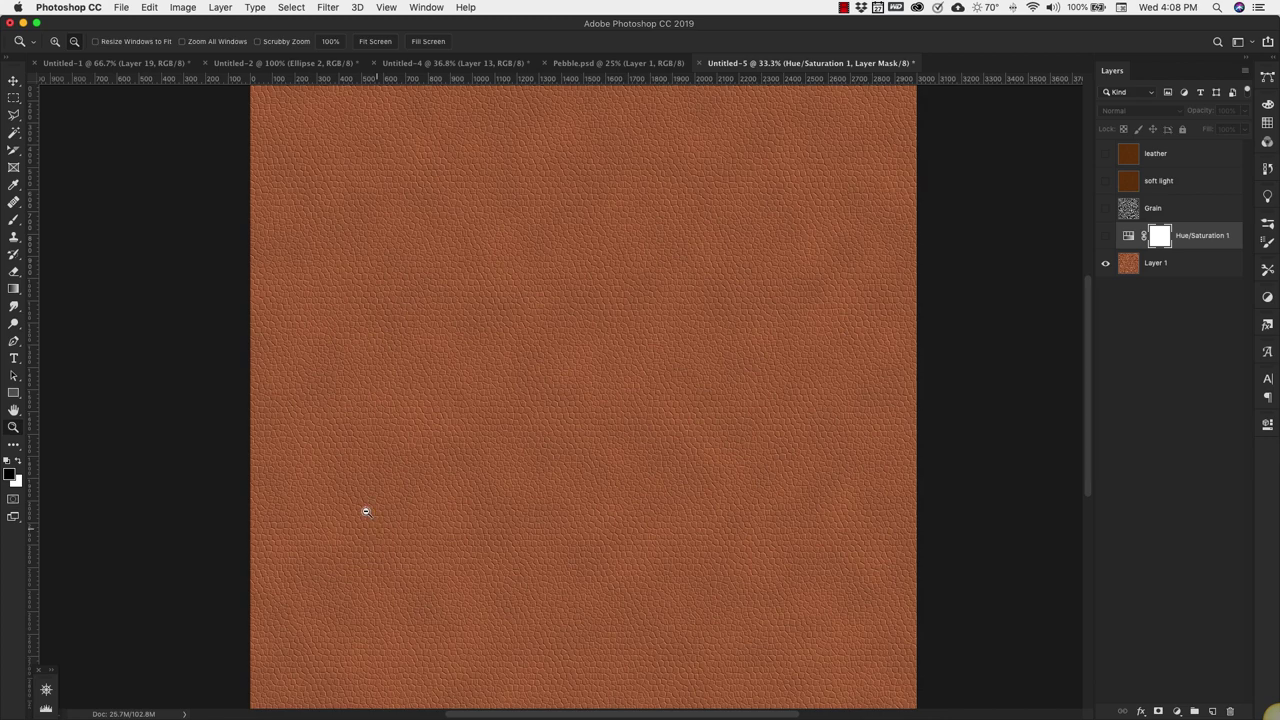
Step: Set the foreground colour to orange-brown aa6733
click(16, 483)
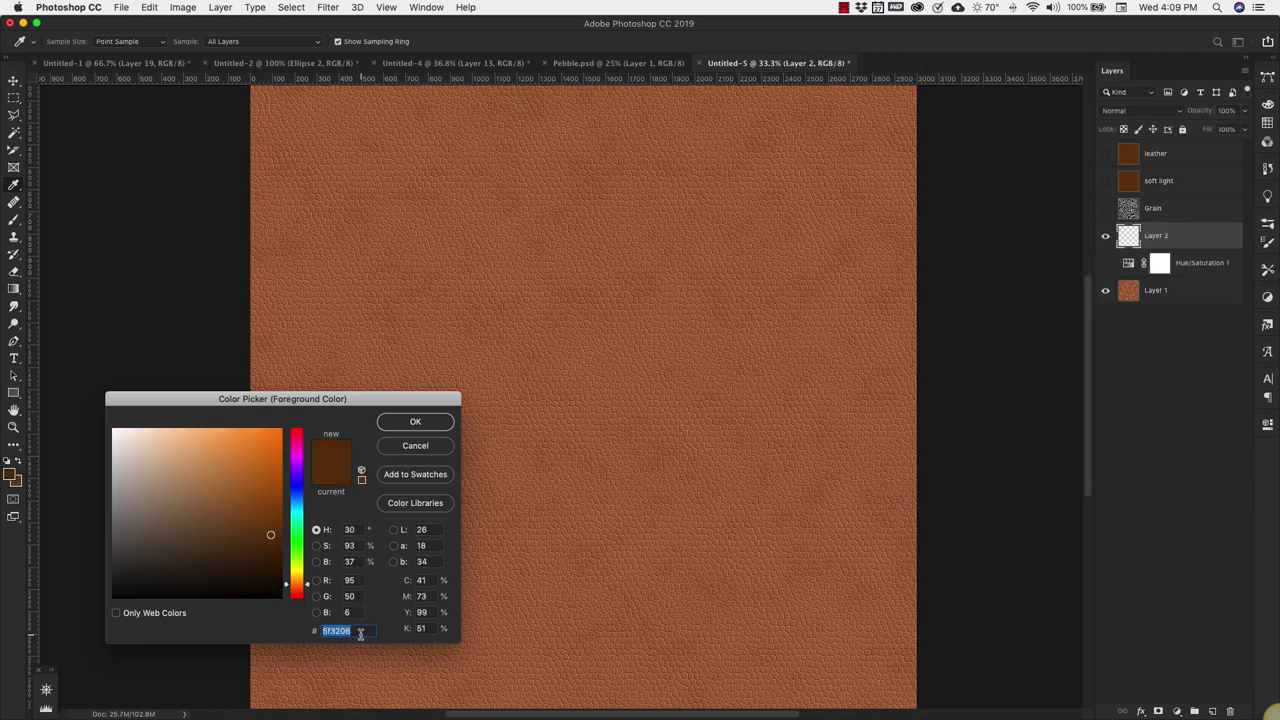
text(aa67)
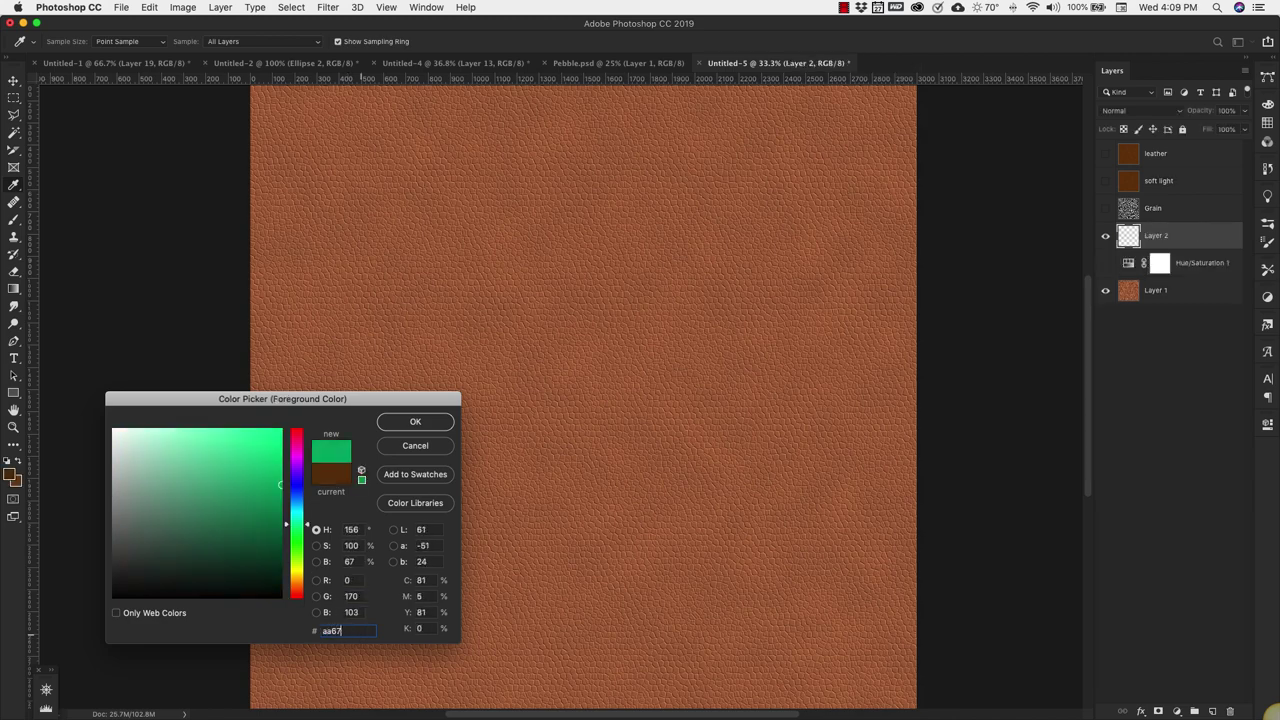
text(33)
key(Return)
key(z)
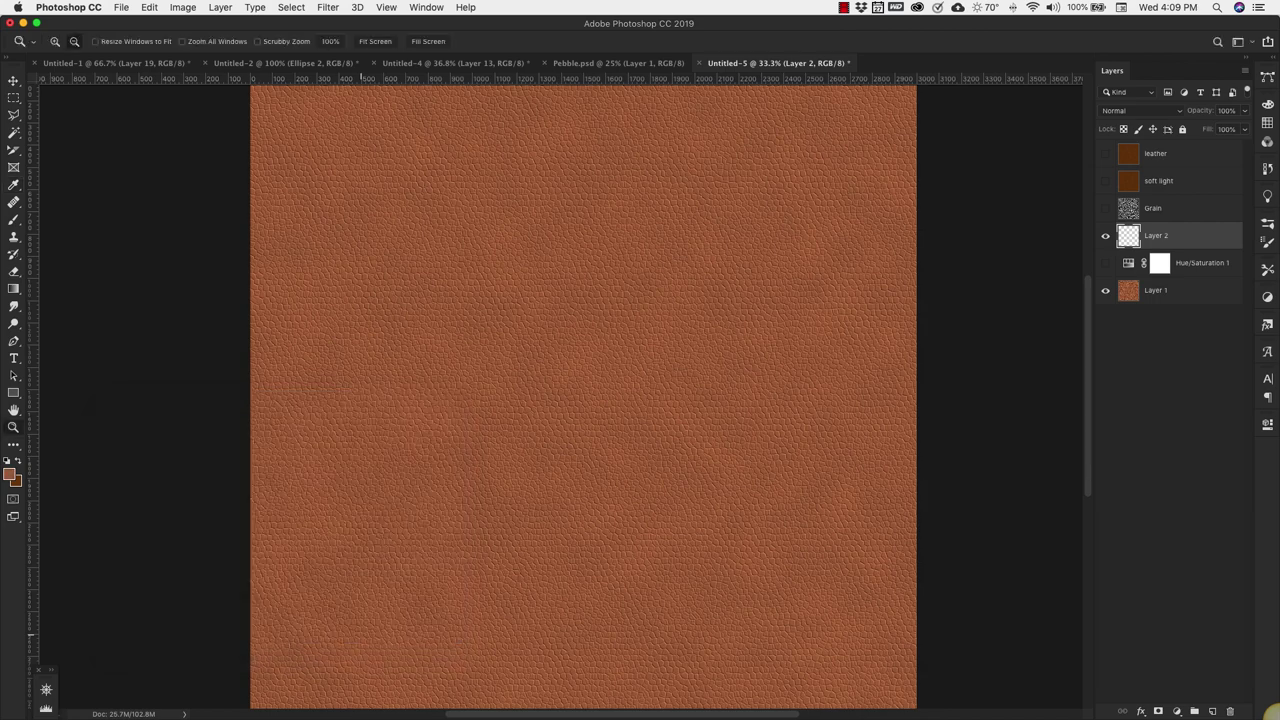
Step: Set the background colour to brown 9c5a33
click(17, 482)
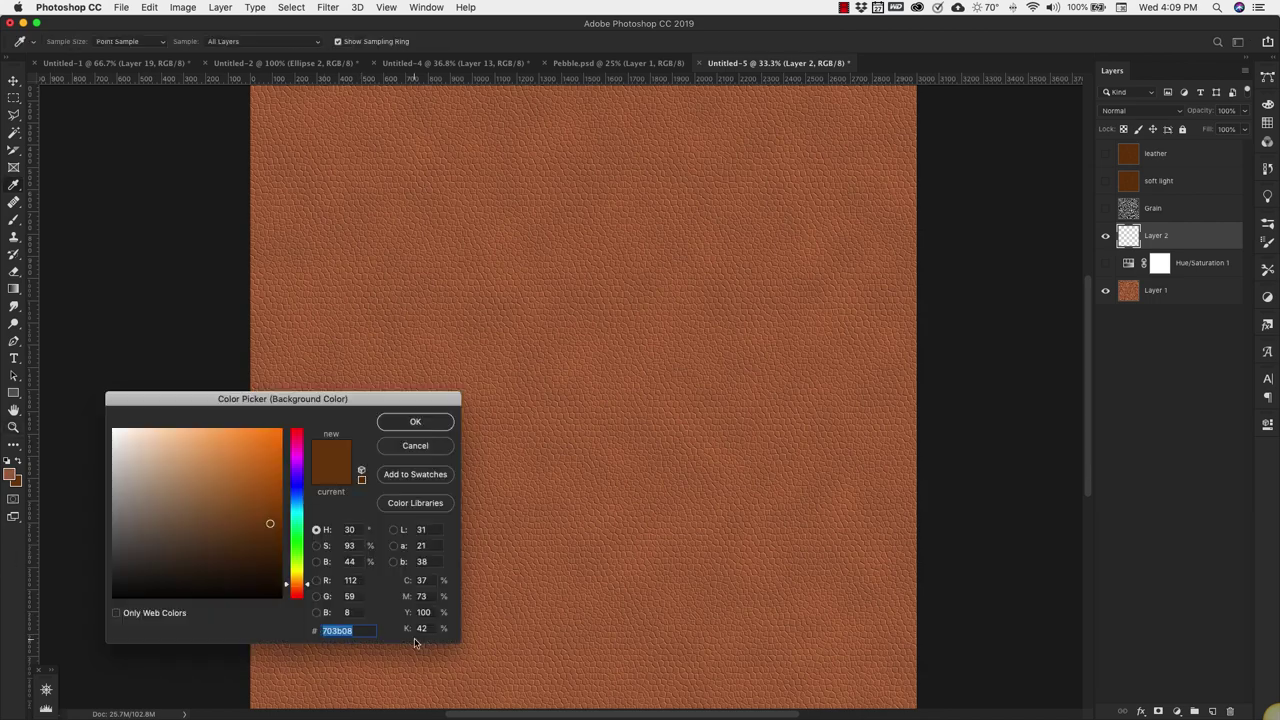
text(9c)
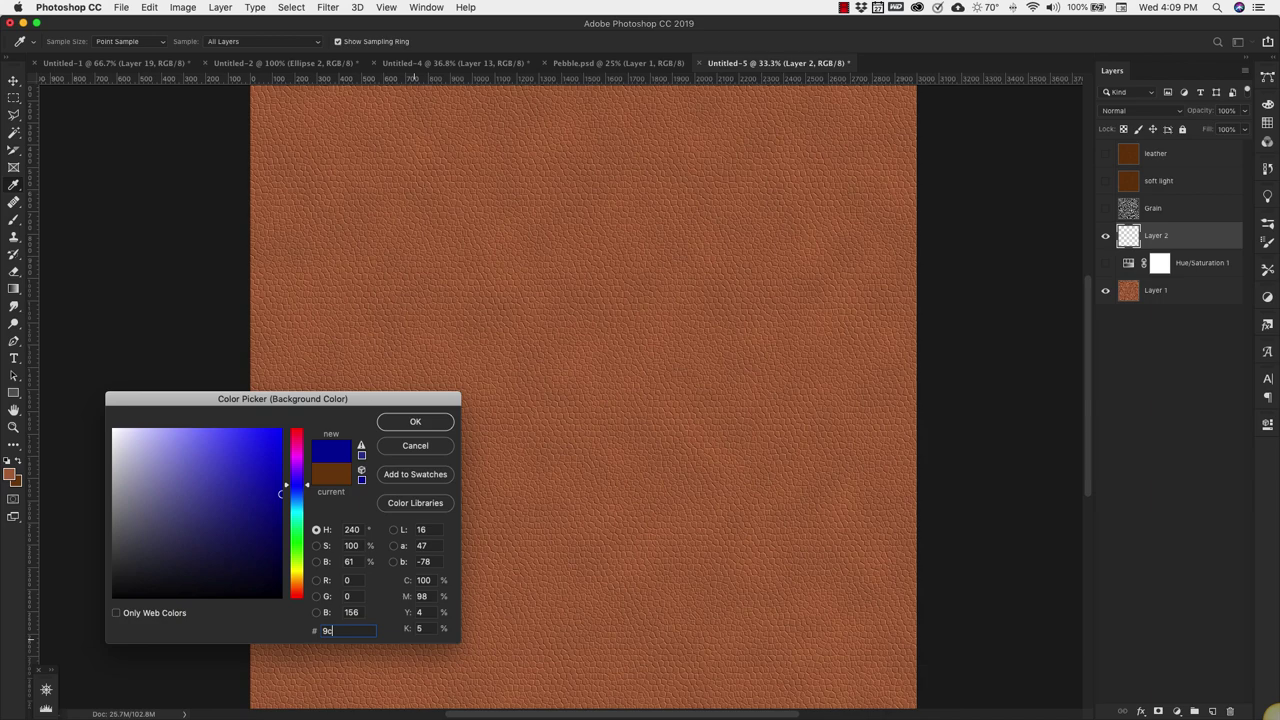
text(5a33)
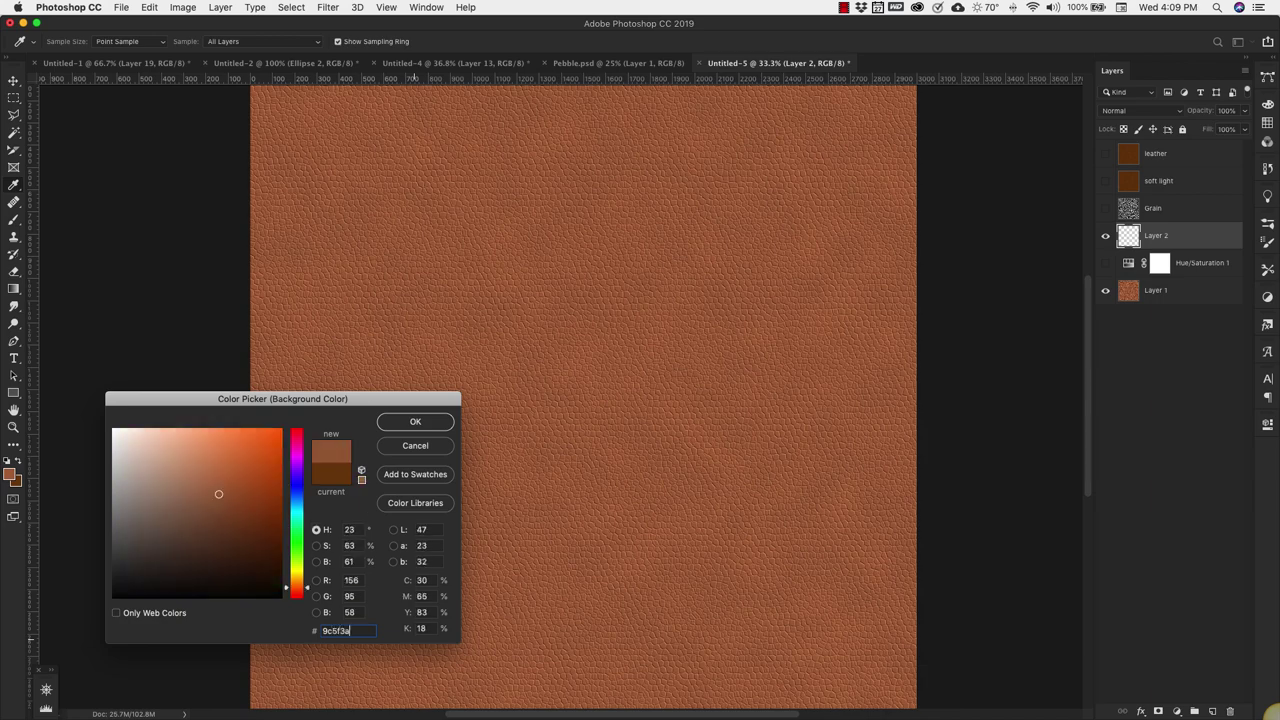
key(Return)
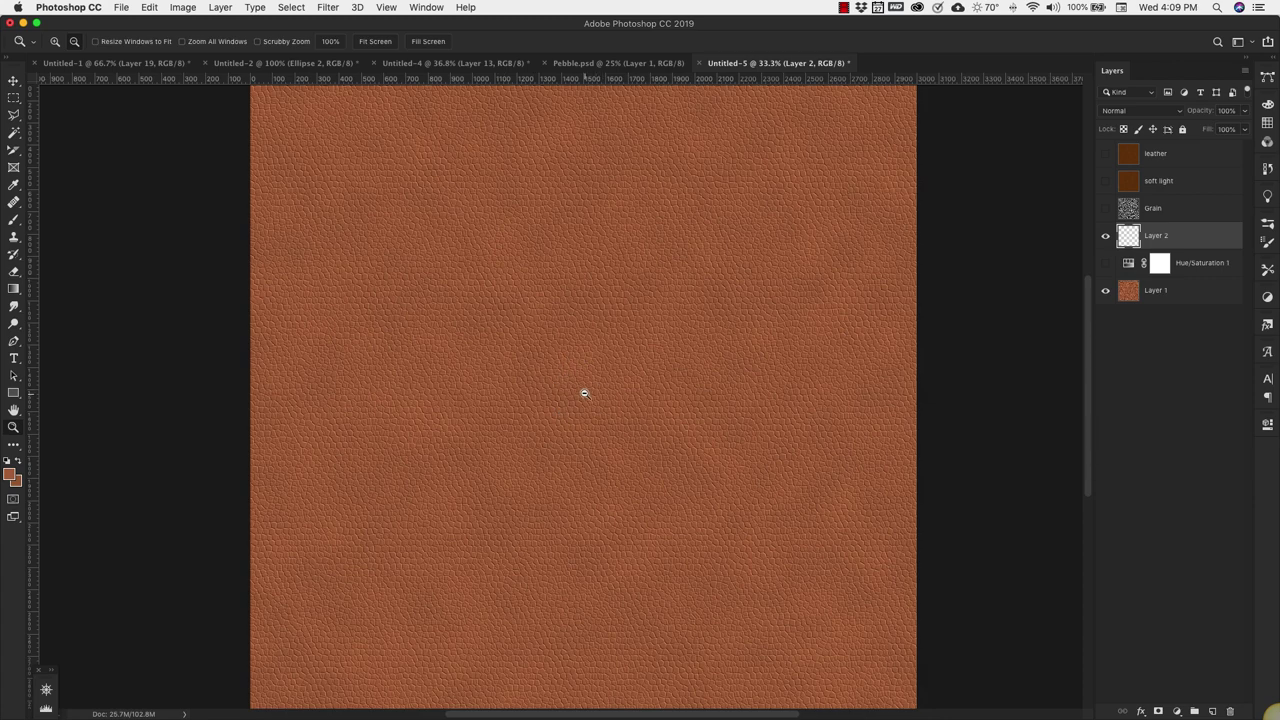
Step: Render brown clouds on Layer 2 and set its blend mode to Difference
click(328, 8)
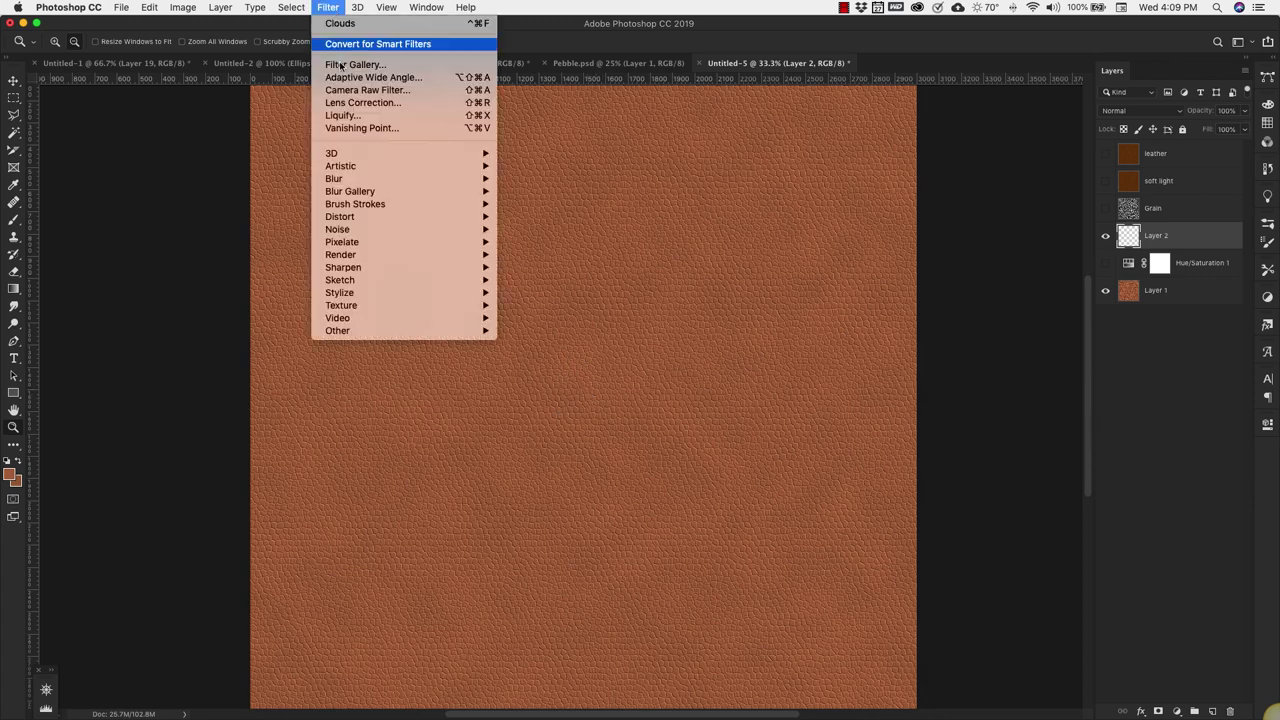
mouse_move(355, 256)
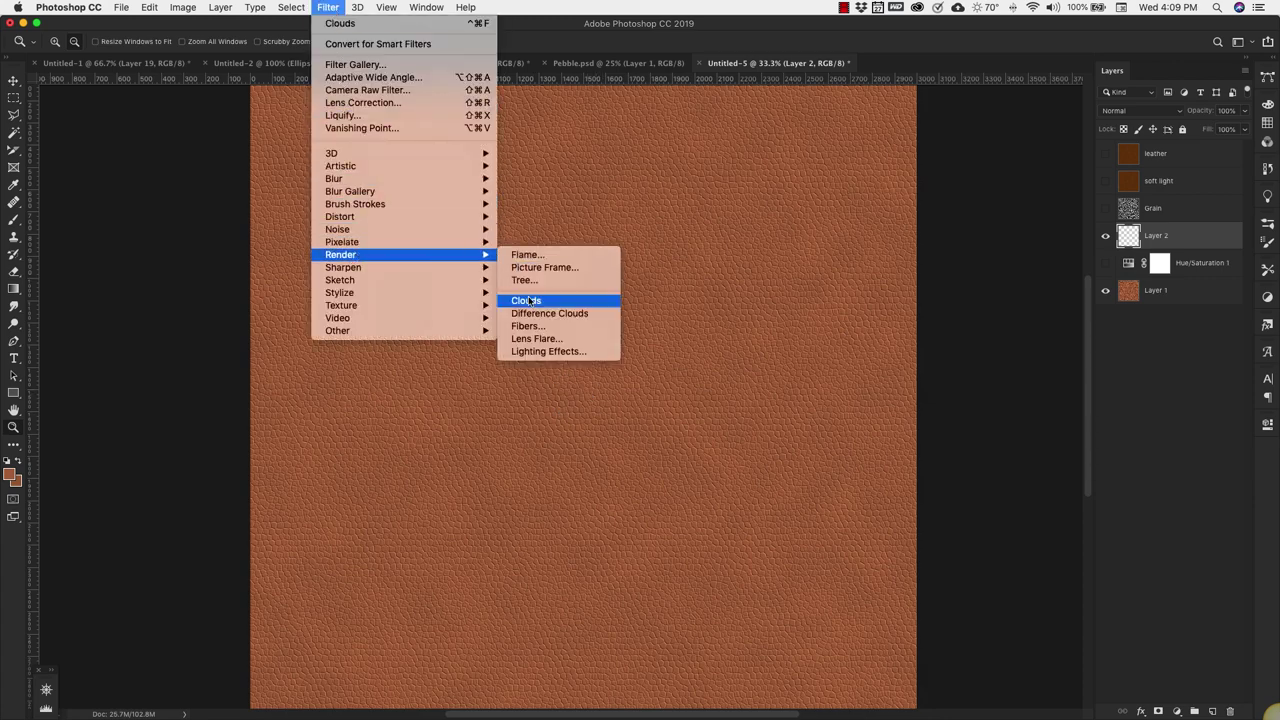
click(530, 300)
click(1178, 112)
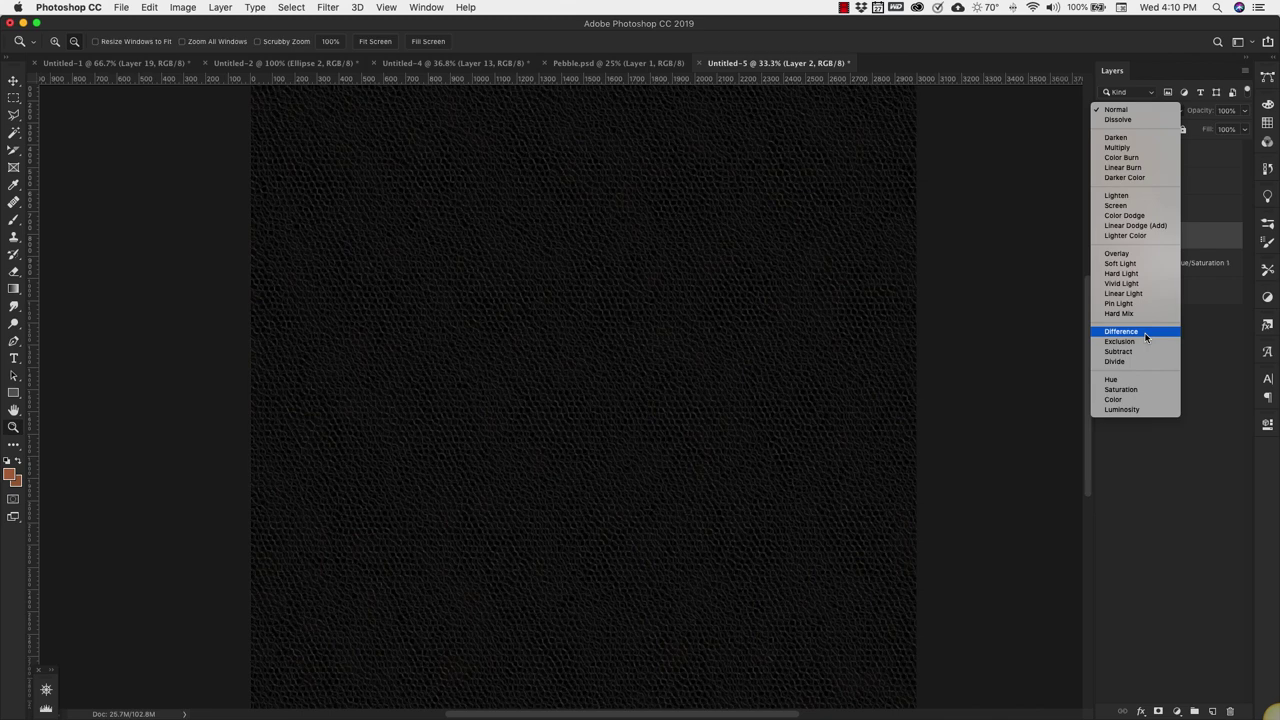
click(1146, 332)
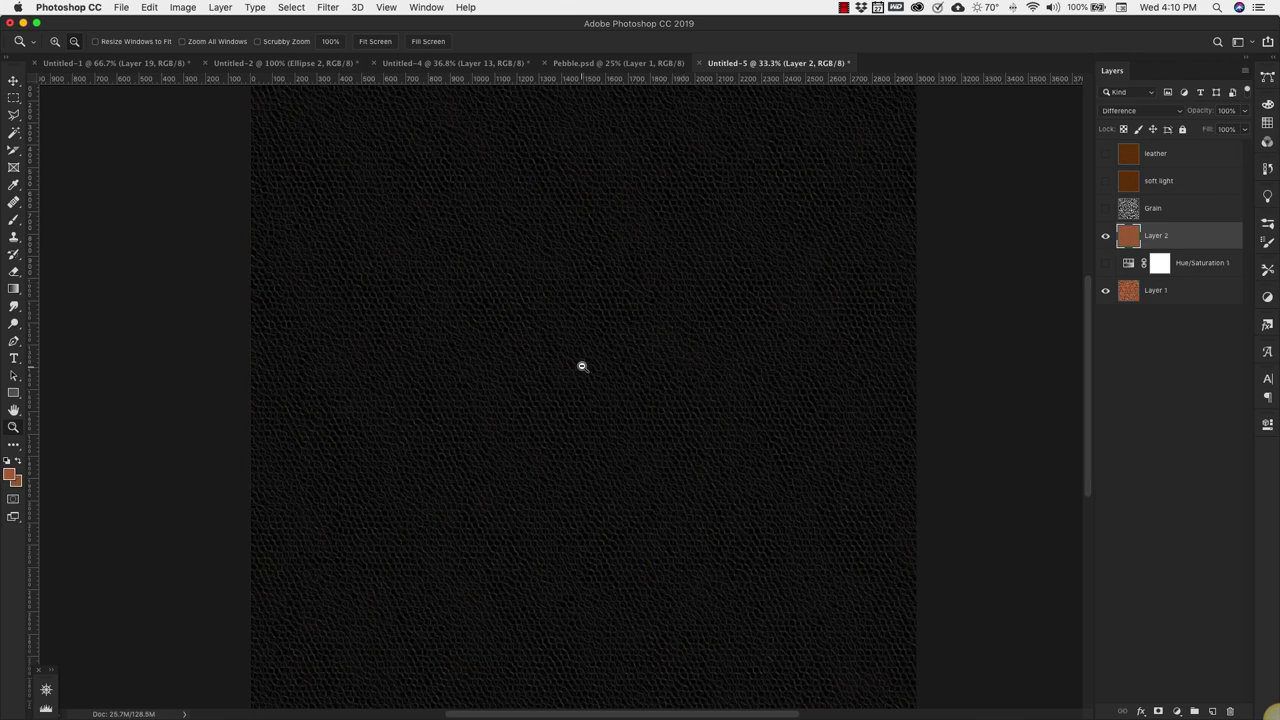
scroll(540, 420, down, 2)
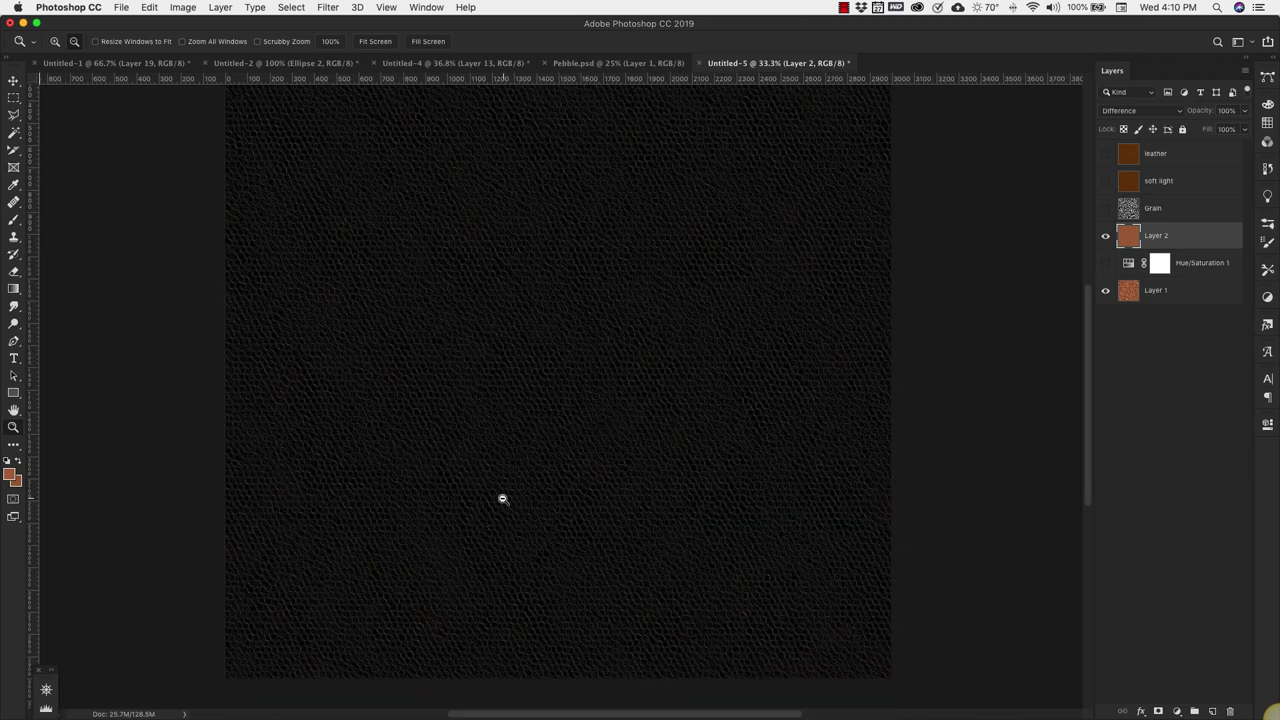